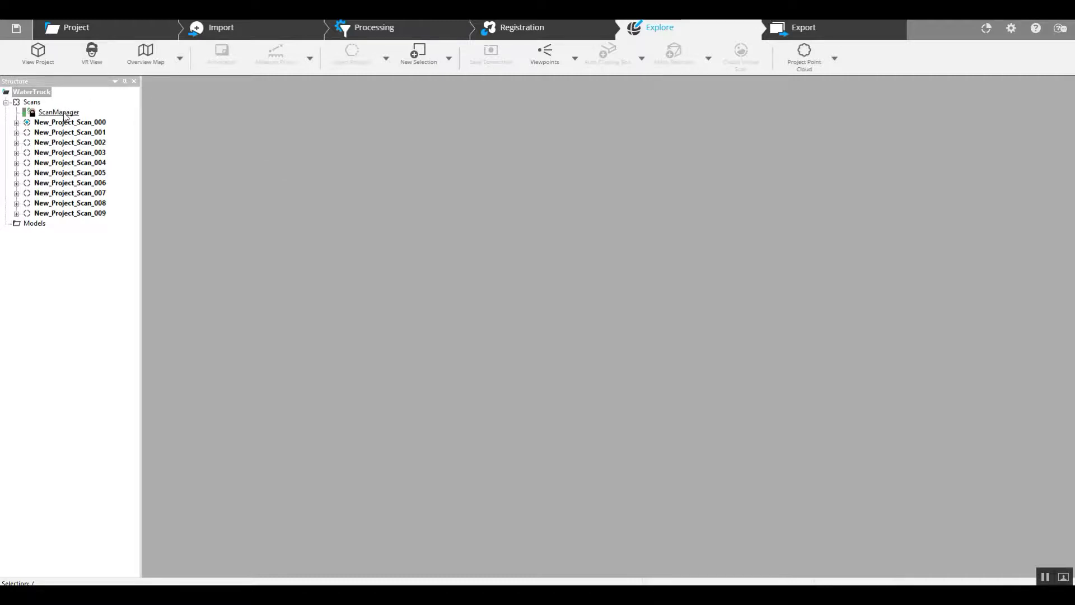
Load all scans of the project and examine the Scans cluster in 3D, orbiting to a side view of the truck
right_click(33, 104)
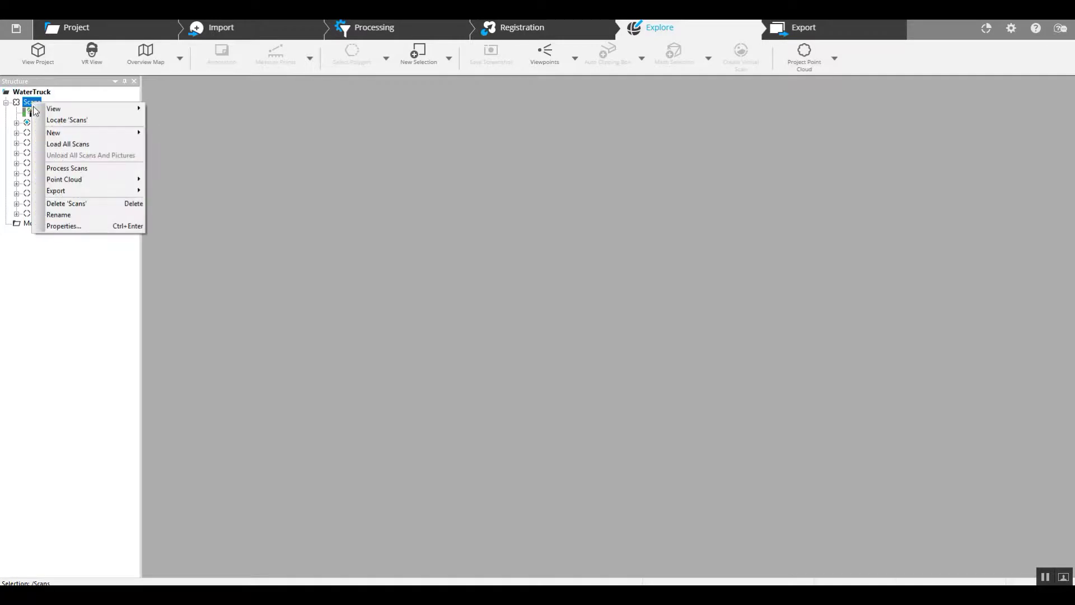
click(65, 144)
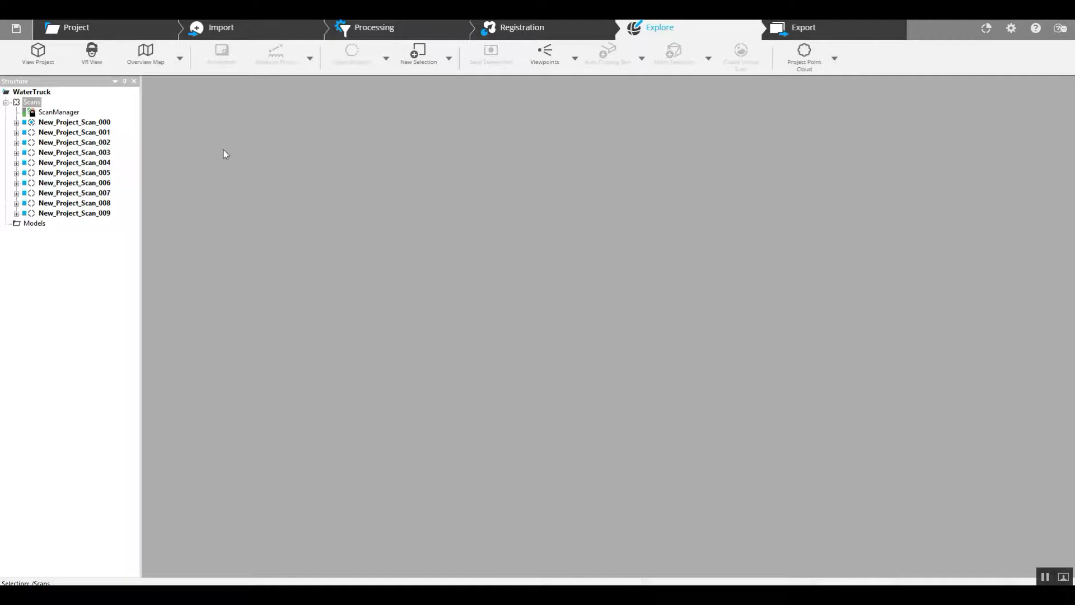
right_click(36, 105)
mouse_move(56, 109)
click(178, 110)
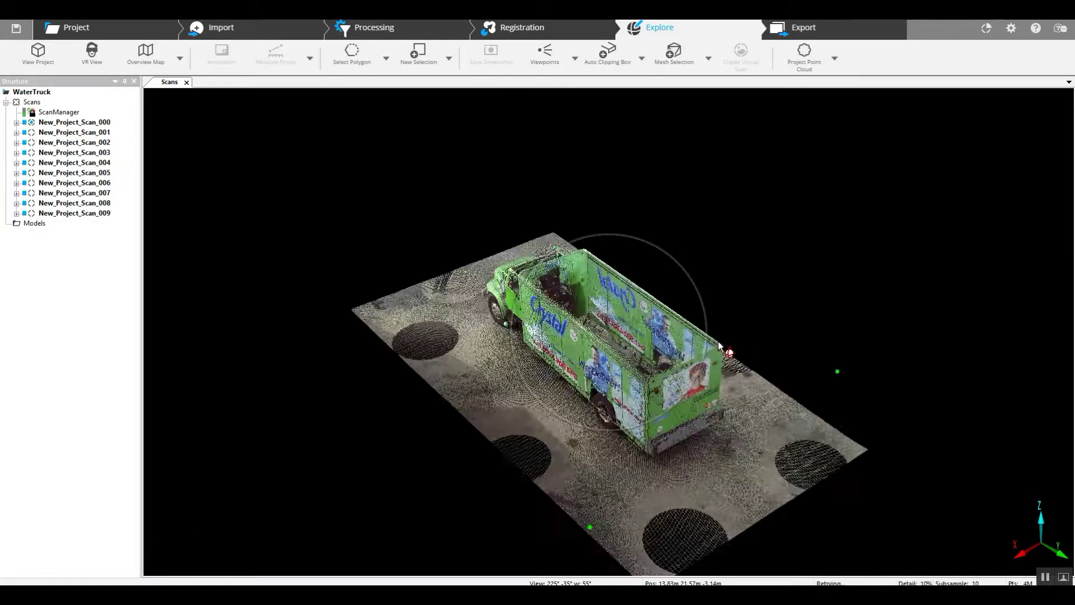
drag(697, 488, 780, 432)
drag(922, 391, 870, 260)
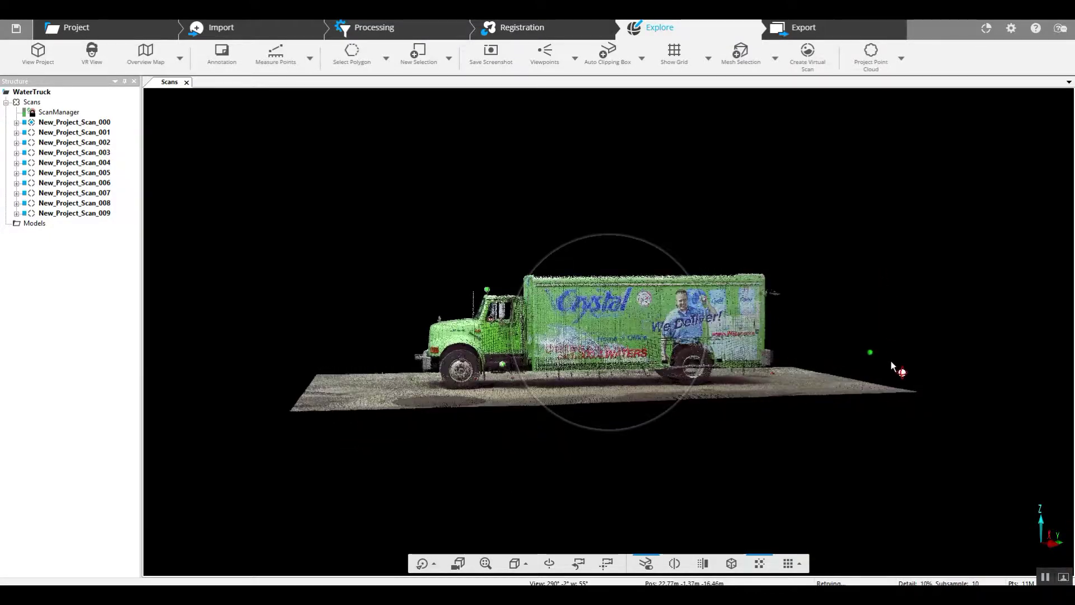
drag(857, 403, 878, 376)
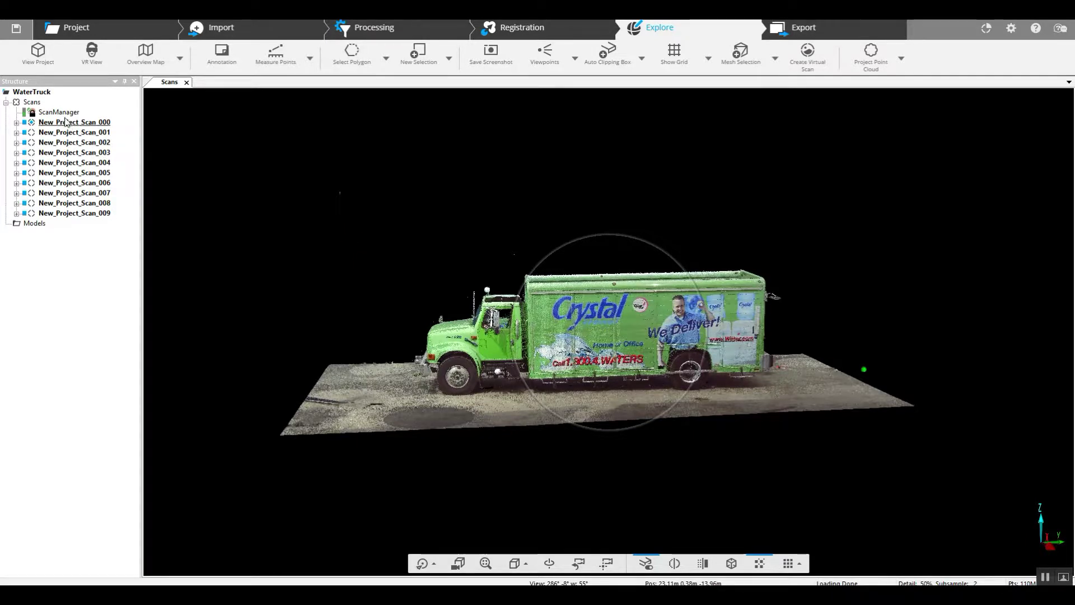
Create a new cluster inside Scans and name it Watertruck
right_click(31, 104)
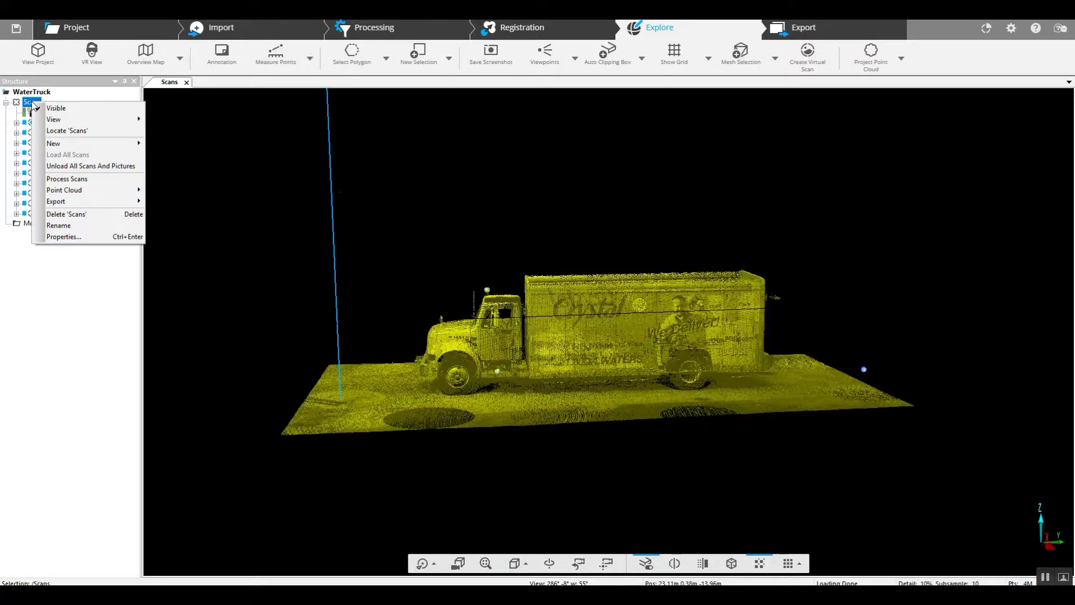
mouse_move(134, 143)
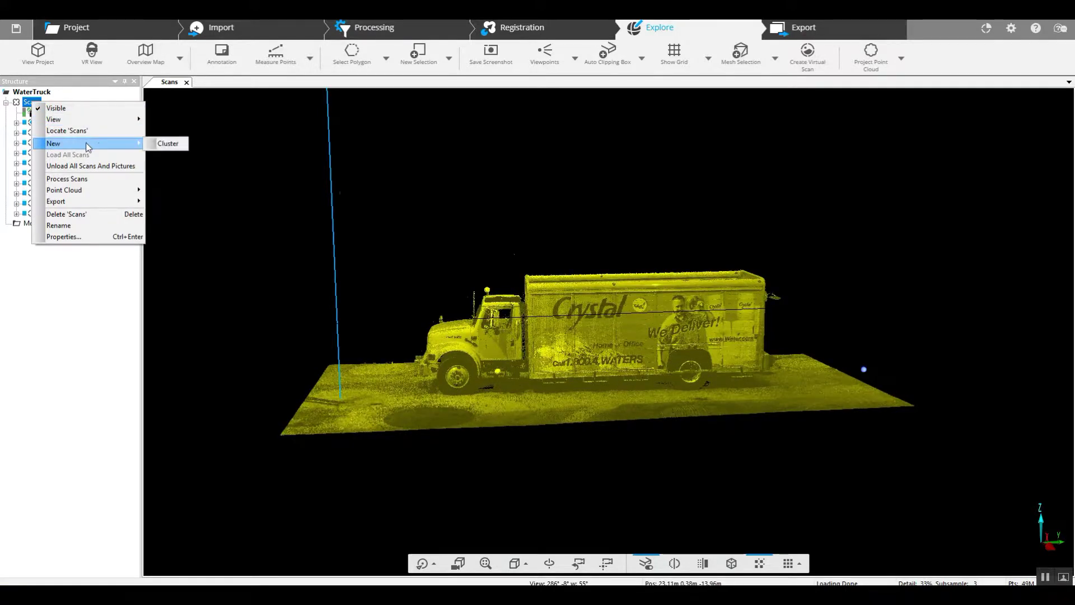
click(168, 144)
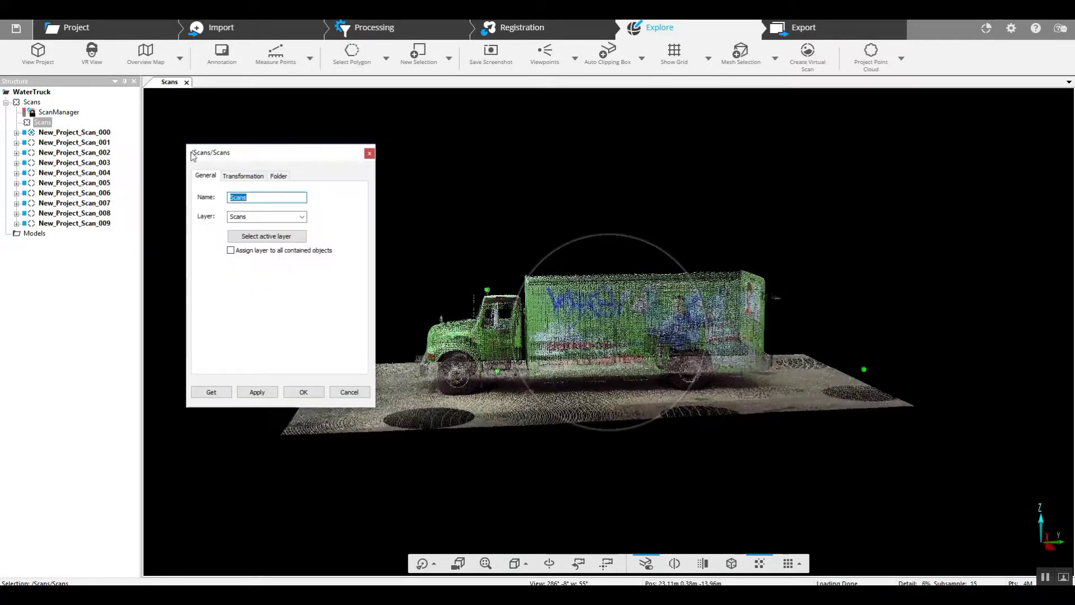
text(Watertruck)
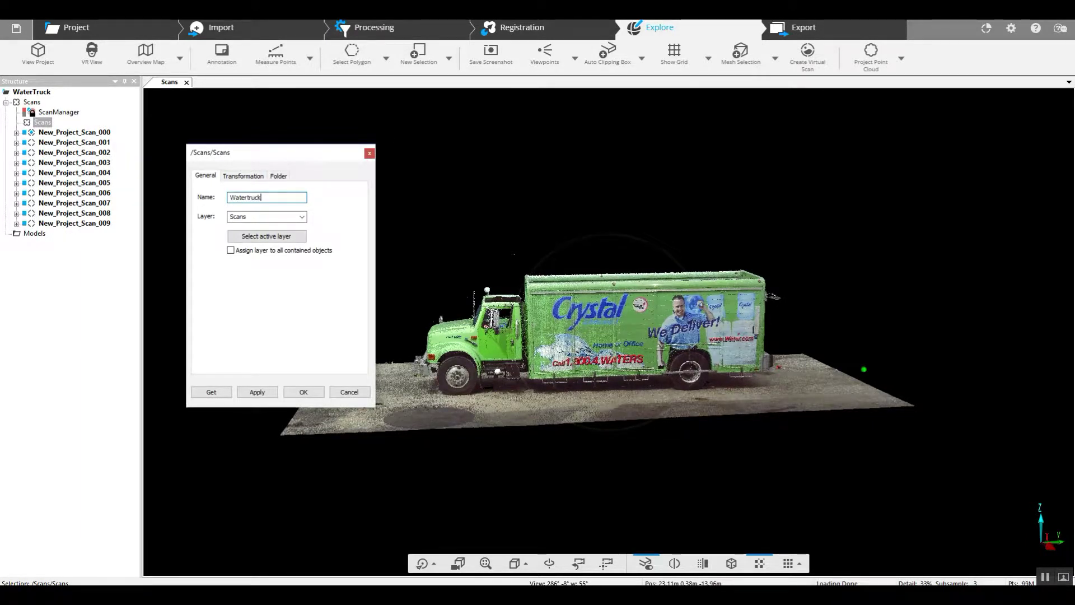
key(Return)
Move New_Project_Scan_000 through New_Project_Scan_009 into the Watertruck cluster and expand it
click(67, 132)
shift+click(94, 224)
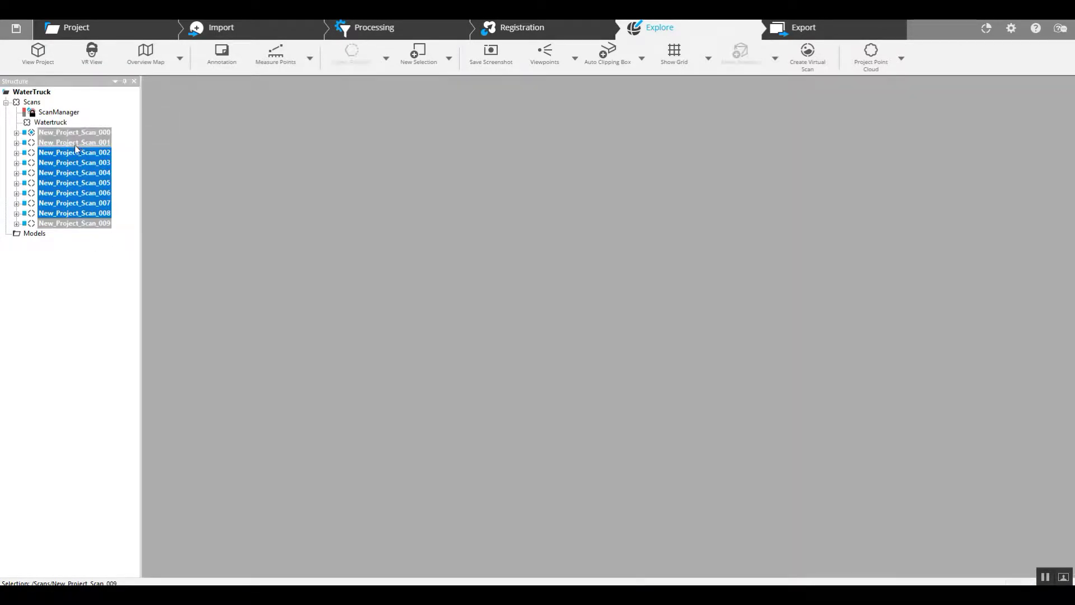
drag(77, 148, 62, 123)
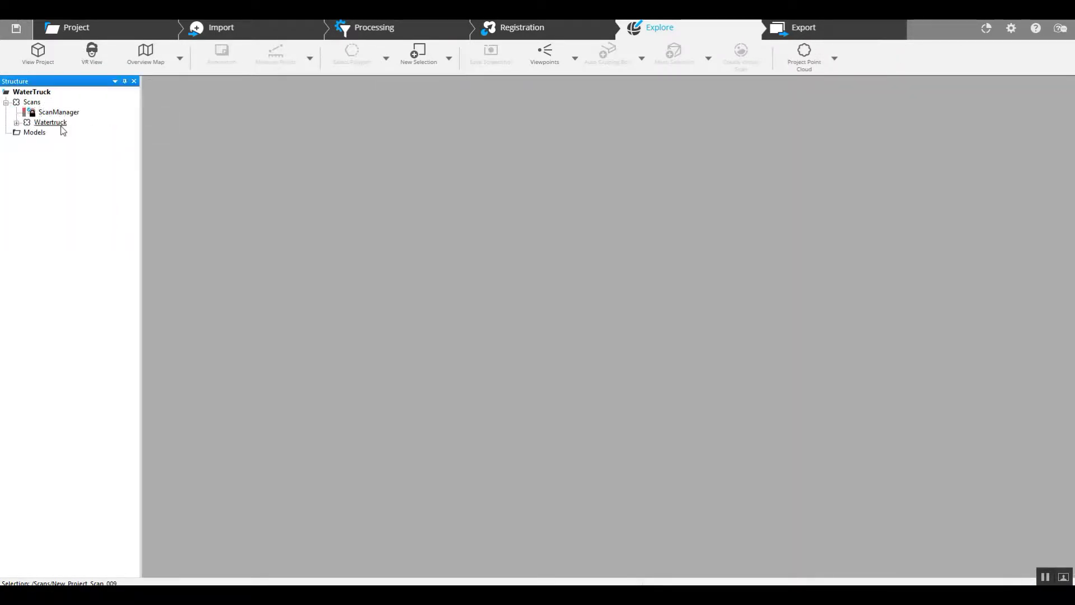
click(17, 123)
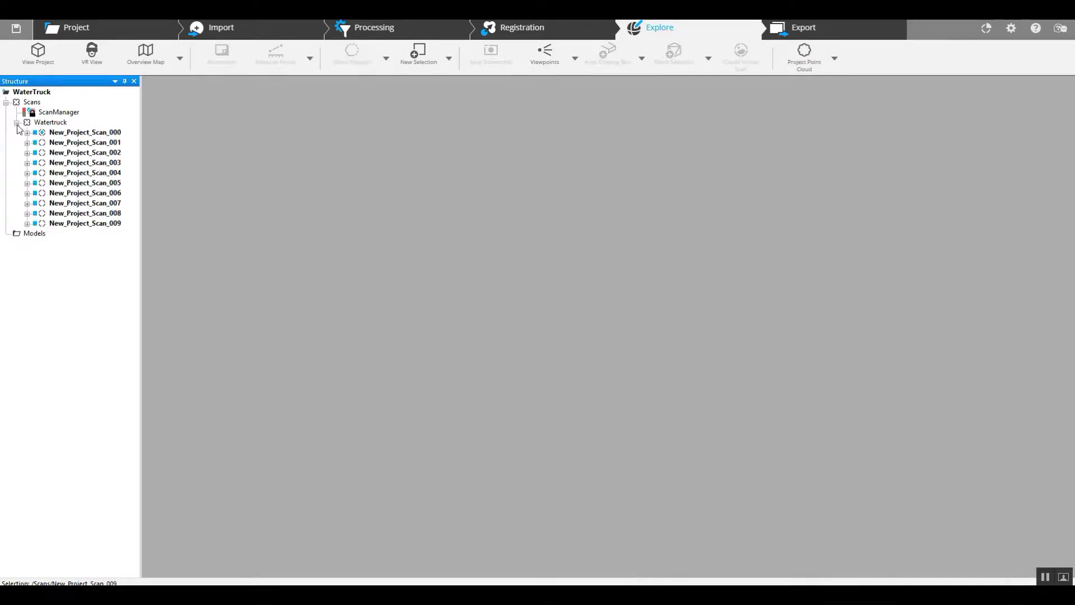
right_click(45, 122)
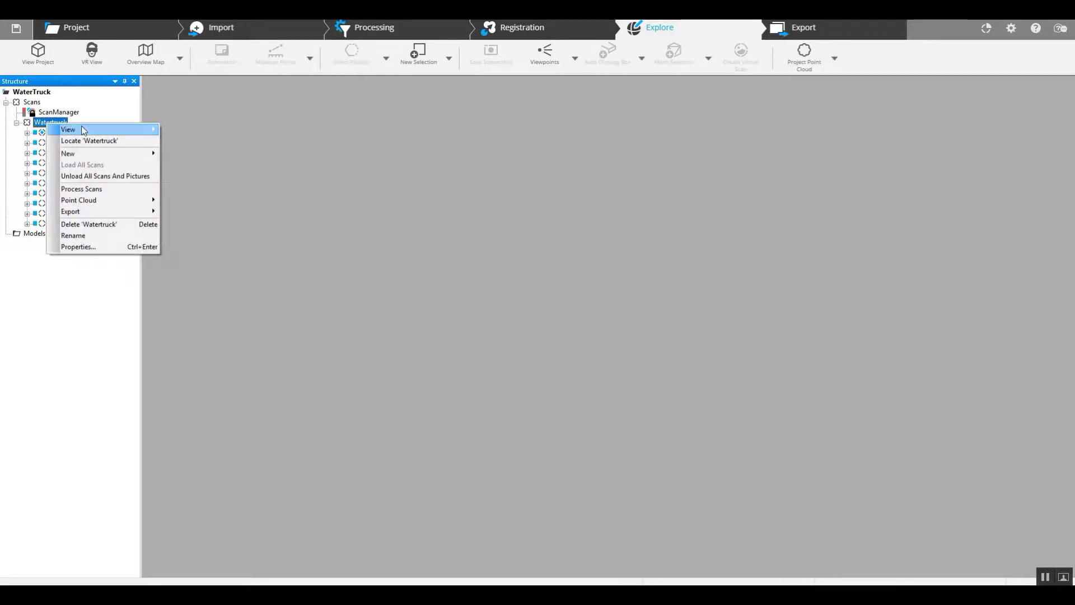
mouse_move(90, 129)
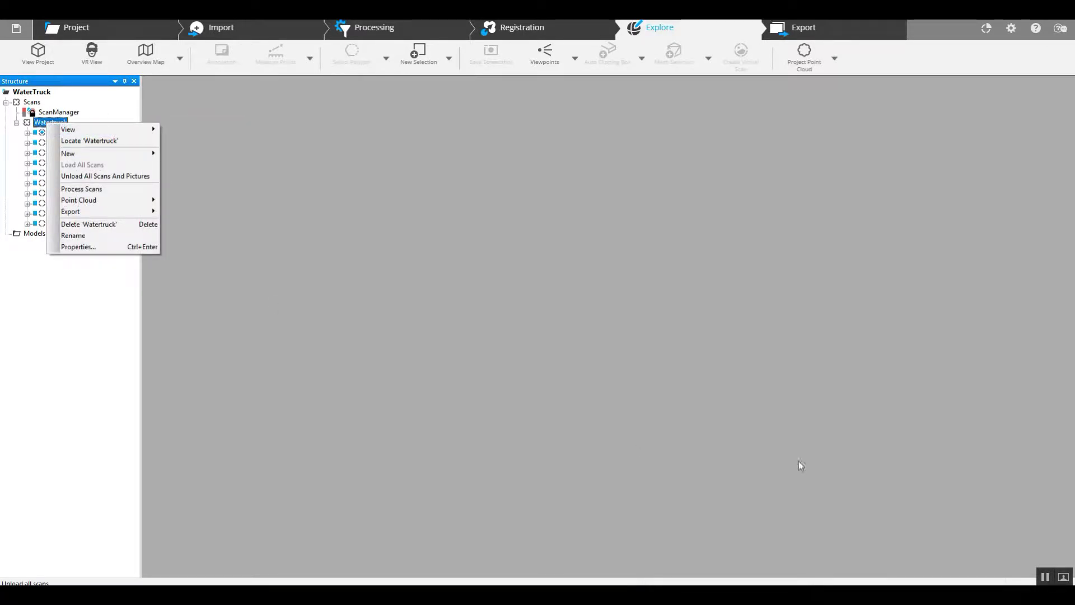
click(744, 514)
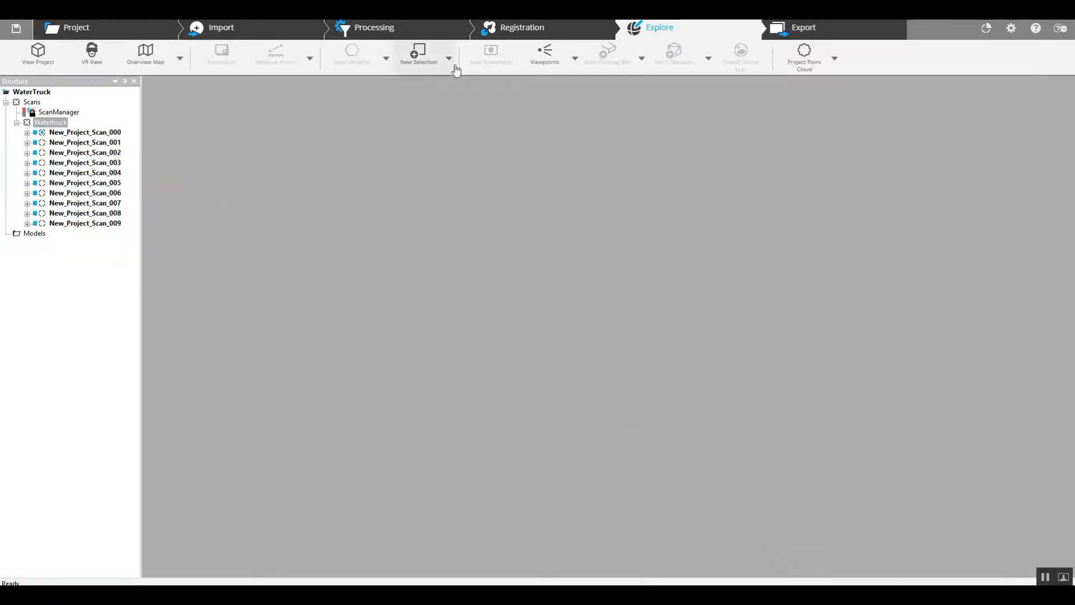
Run automatic registration on the Watertruck cluster using the Top View and Cloud to Cloud method with inclinometer and compass
click(520, 33)
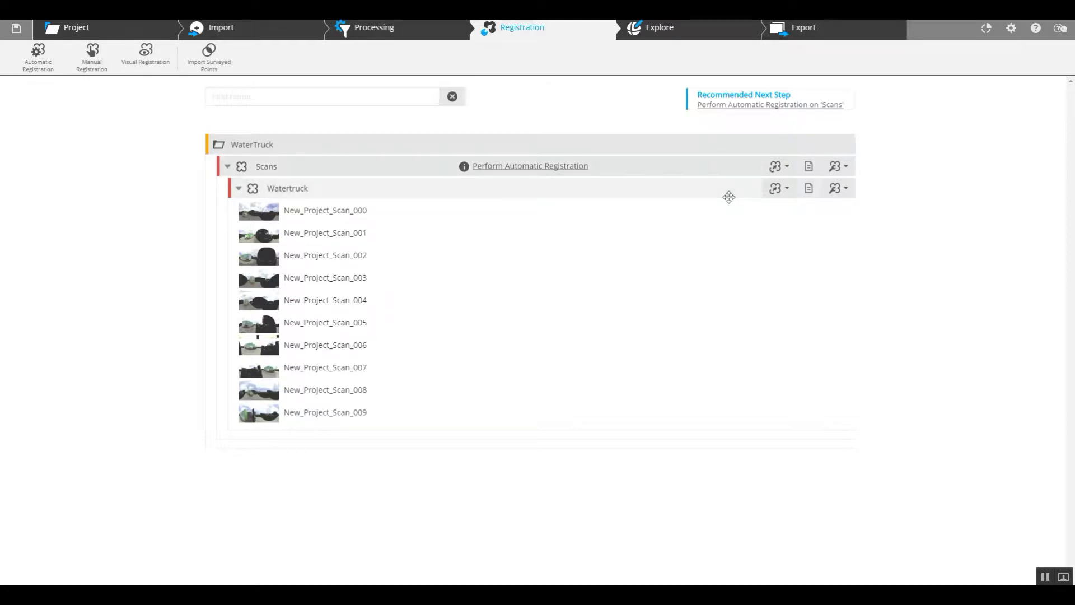
click(790, 199)
click(771, 211)
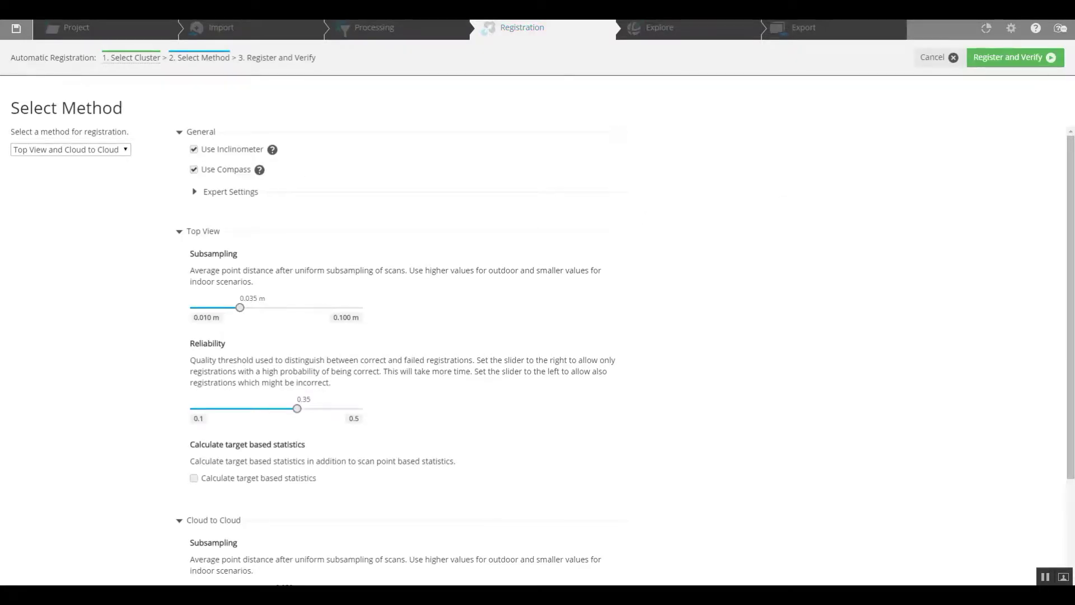
click(1008, 57)
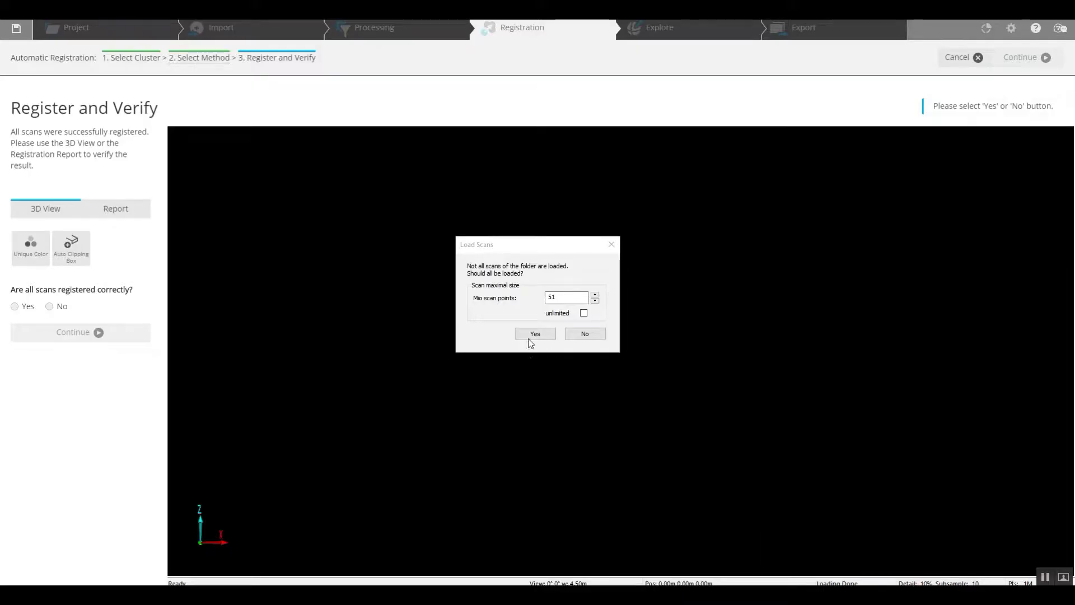
Load all scans for verification, accept the Watertruck registration as correct and finish it
click(529, 335)
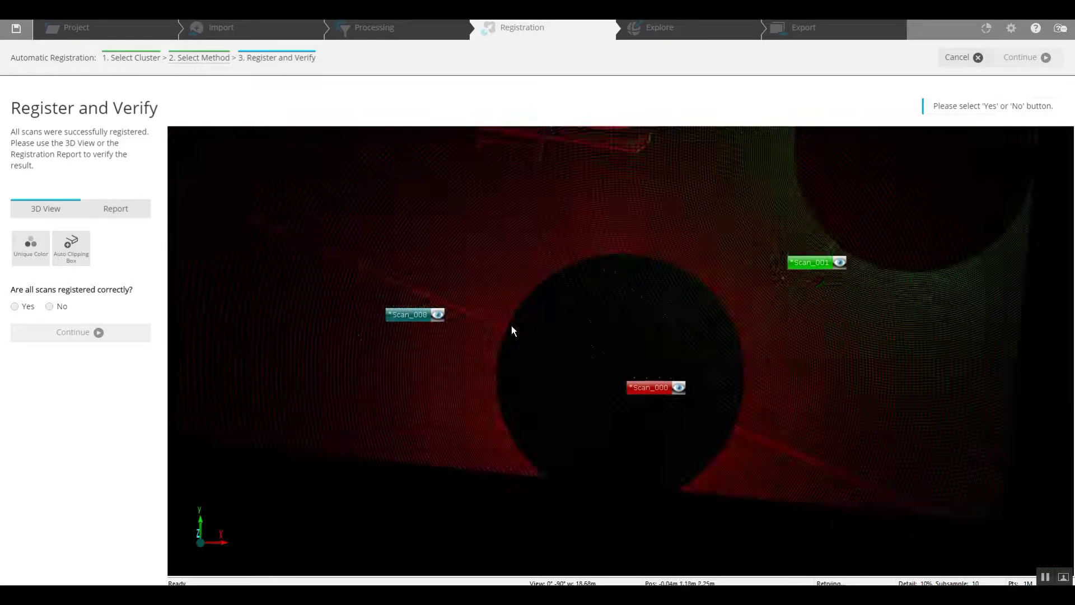
click(27, 308)
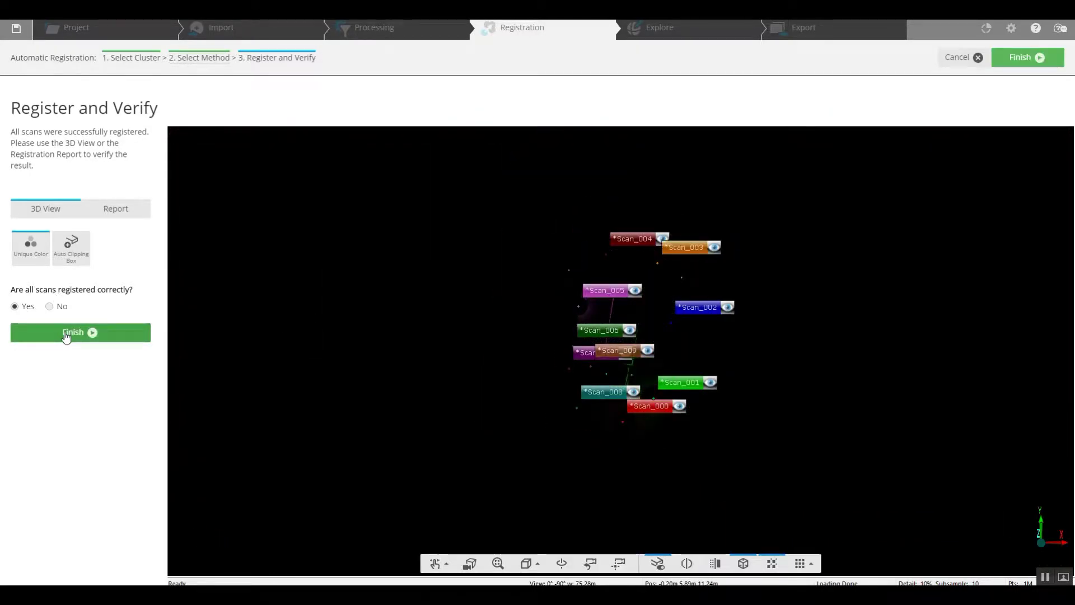
click(70, 334)
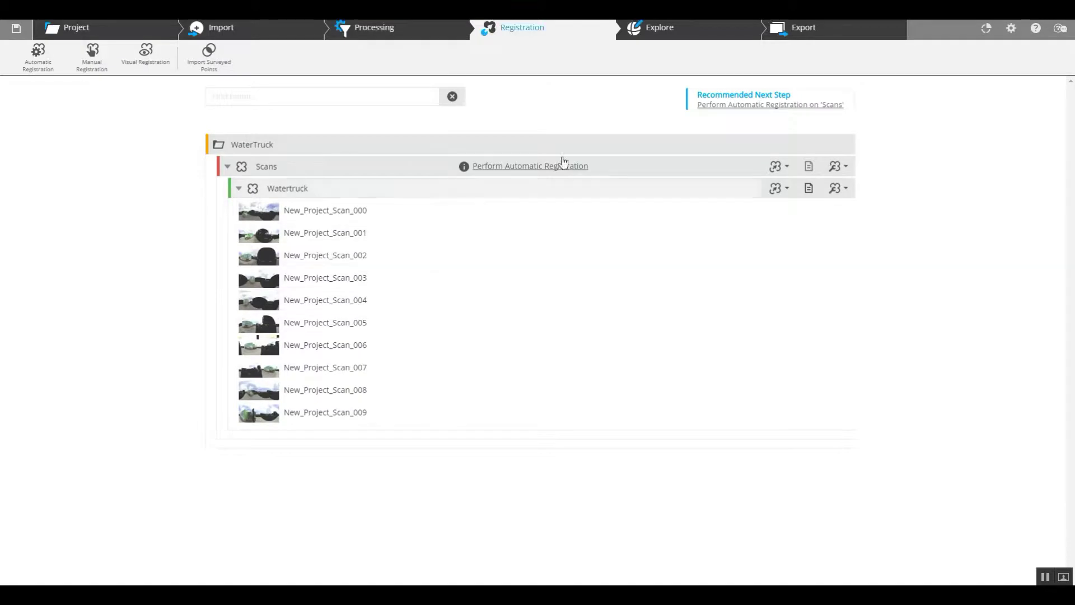
Examine the registered truck point cloud in the project's 3D view from the side, and close the view
click(647, 31)
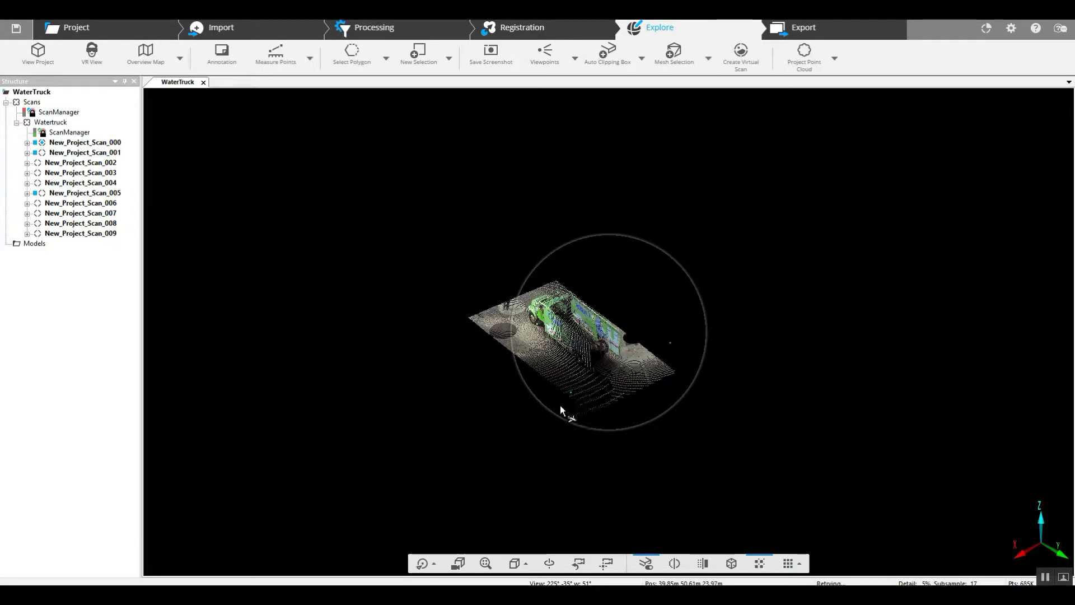
scroll(588, 392, up, 5)
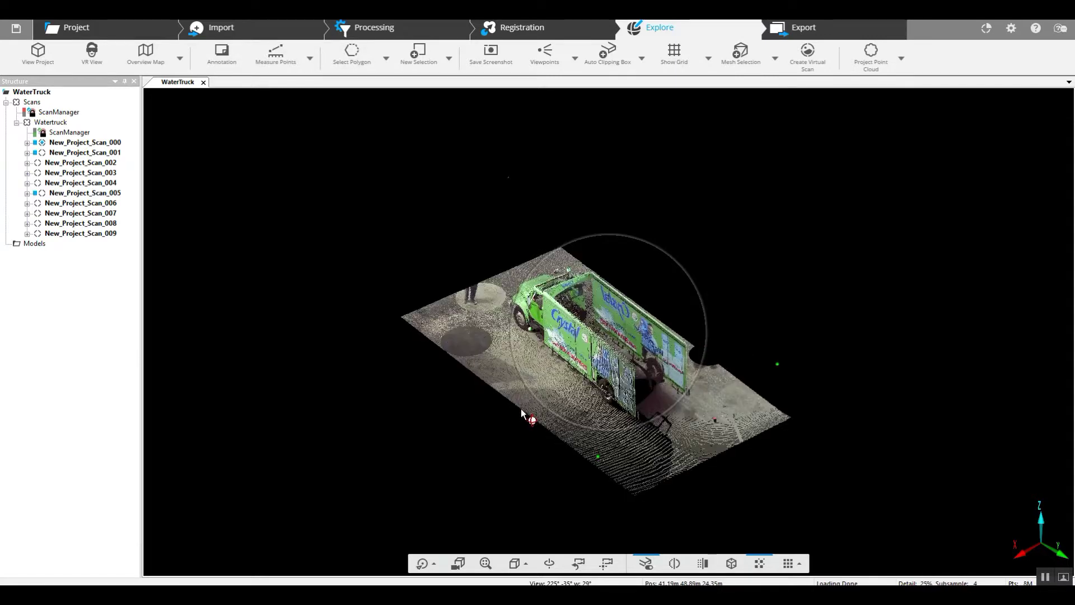
drag(523, 430, 669, 438)
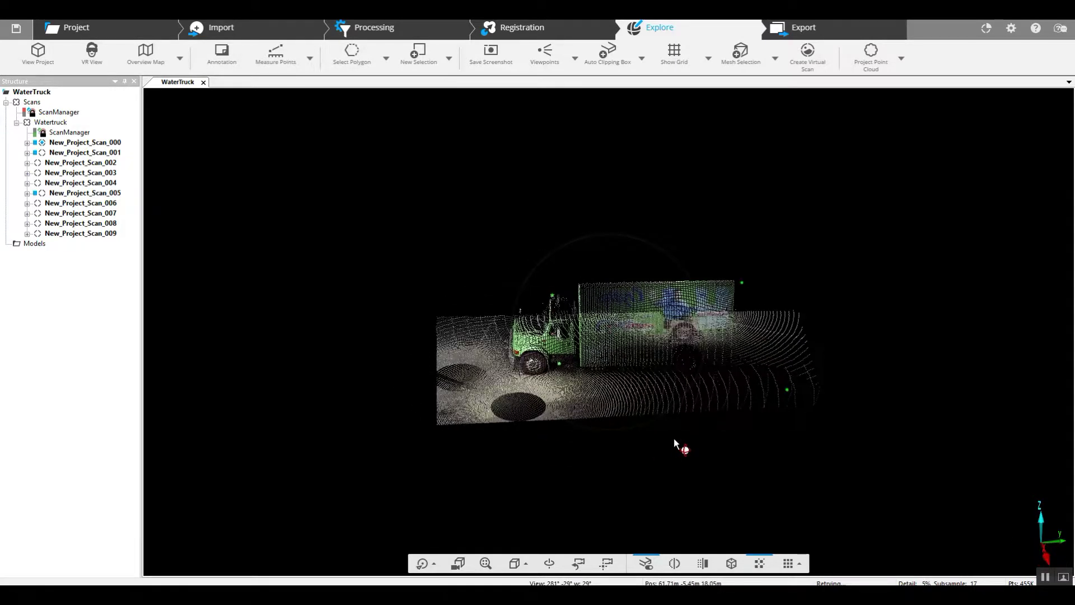
click(203, 83)
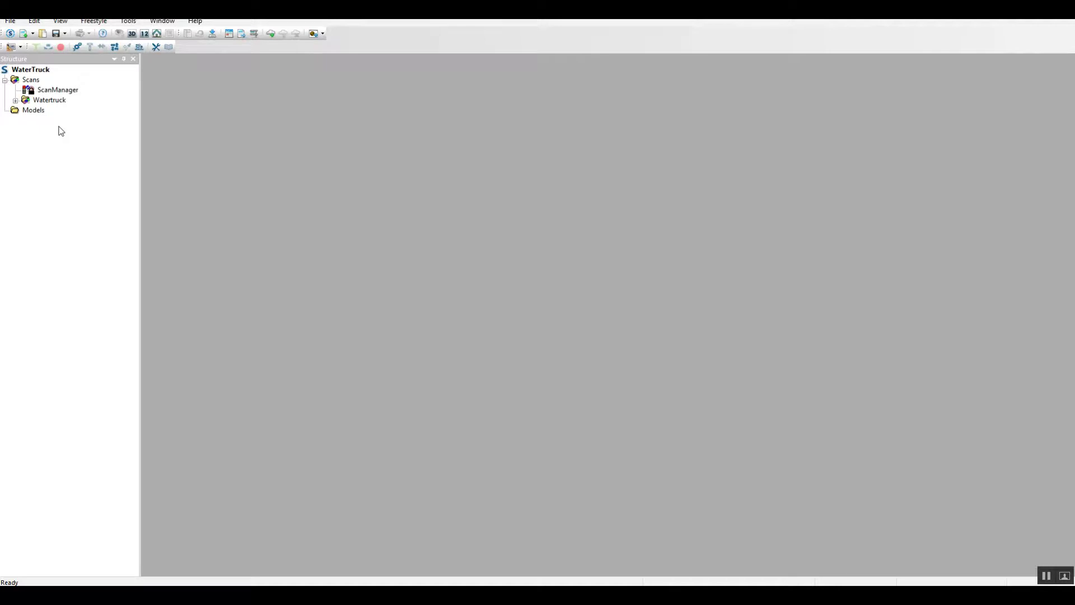
Import all scan files from New_Project_Scan_008.1 to New_Project_Scan_026.1 from the Revisions\9\Scans folder into the WaterTruck project
click(10, 23)
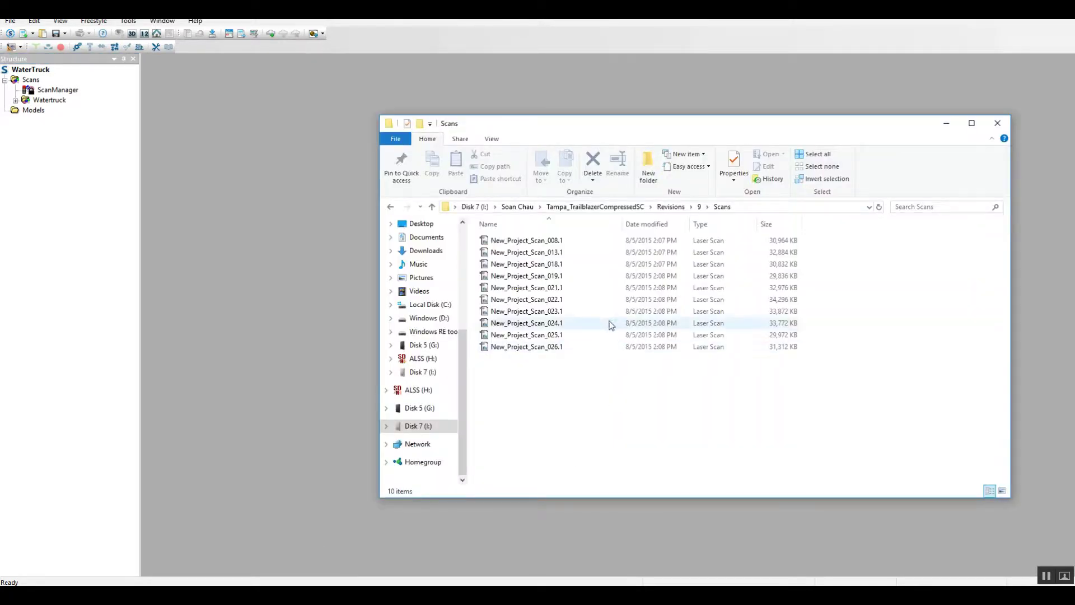
click(545, 347)
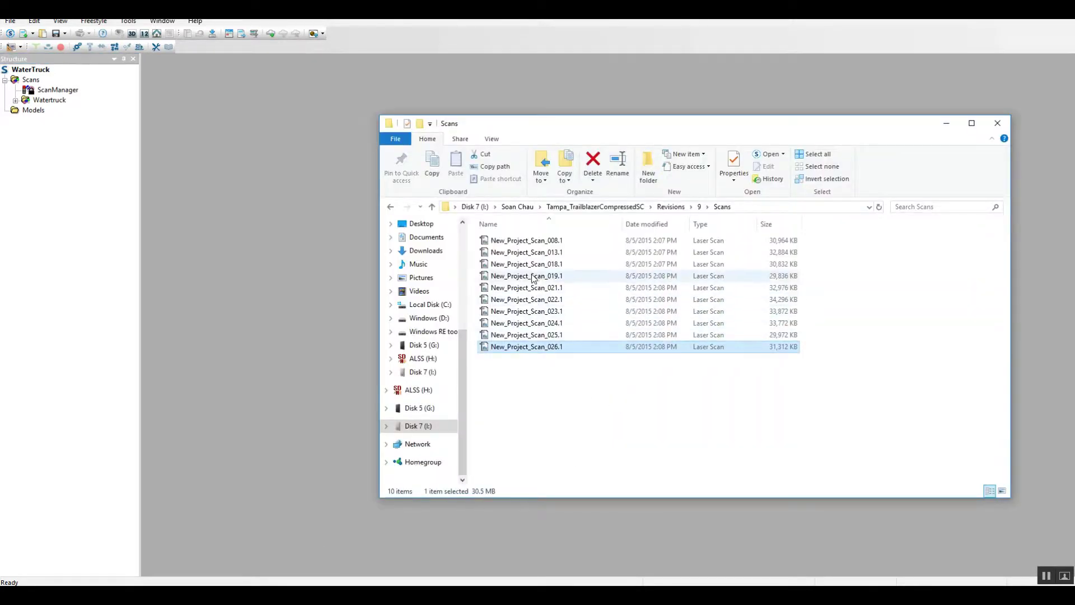
shift+click(527, 240)
drag(527, 240, 58, 194)
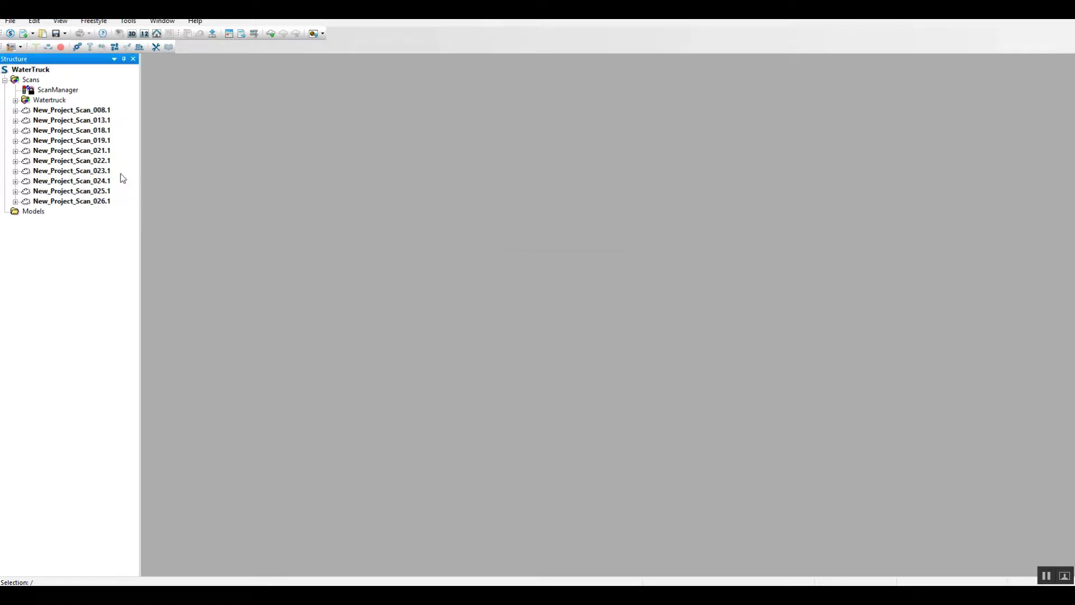
Create a new cluster inside Scans and name it Car
click(32, 81)
right_click(31, 80)
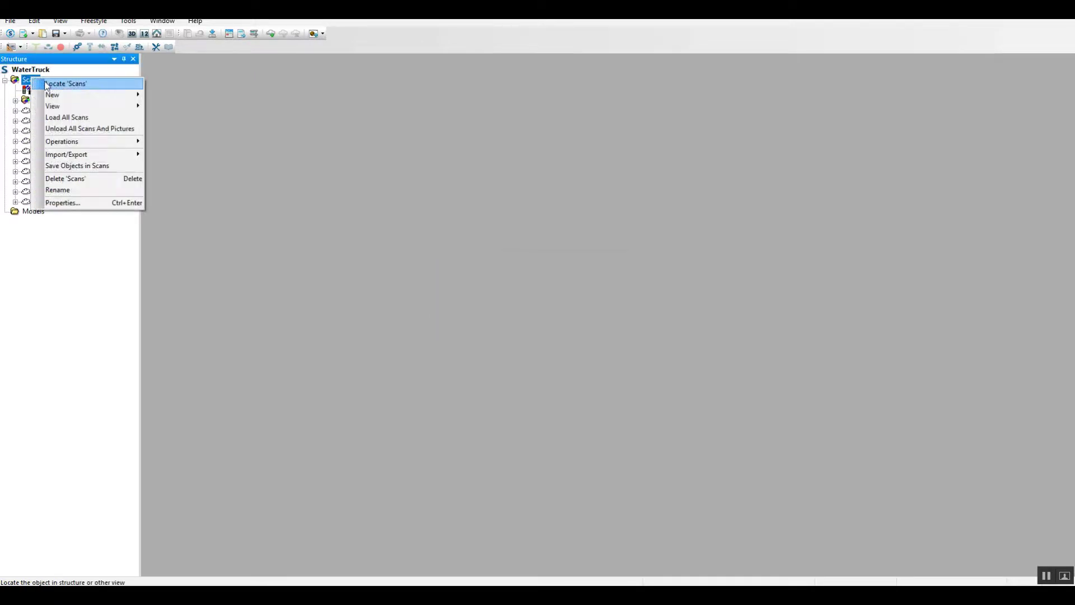
mouse_move(56, 94)
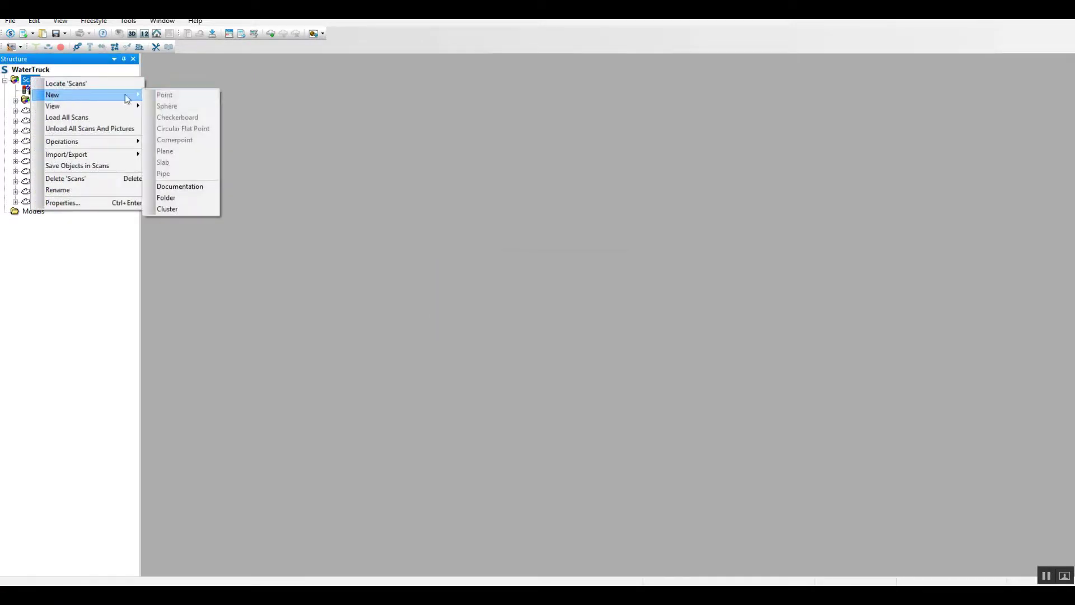
click(188, 209)
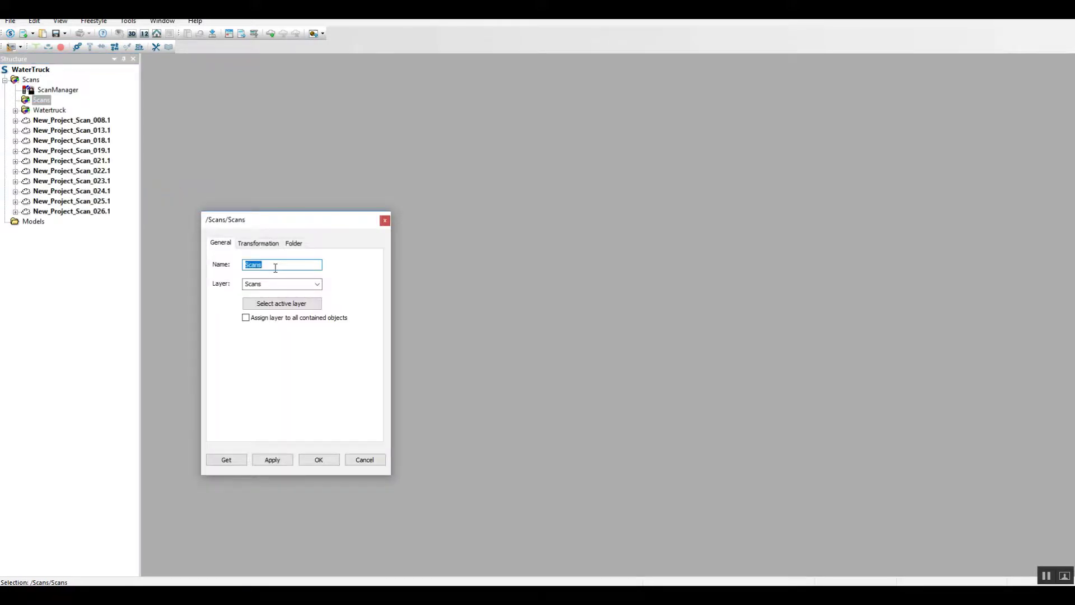
text(Car)
key(Return)
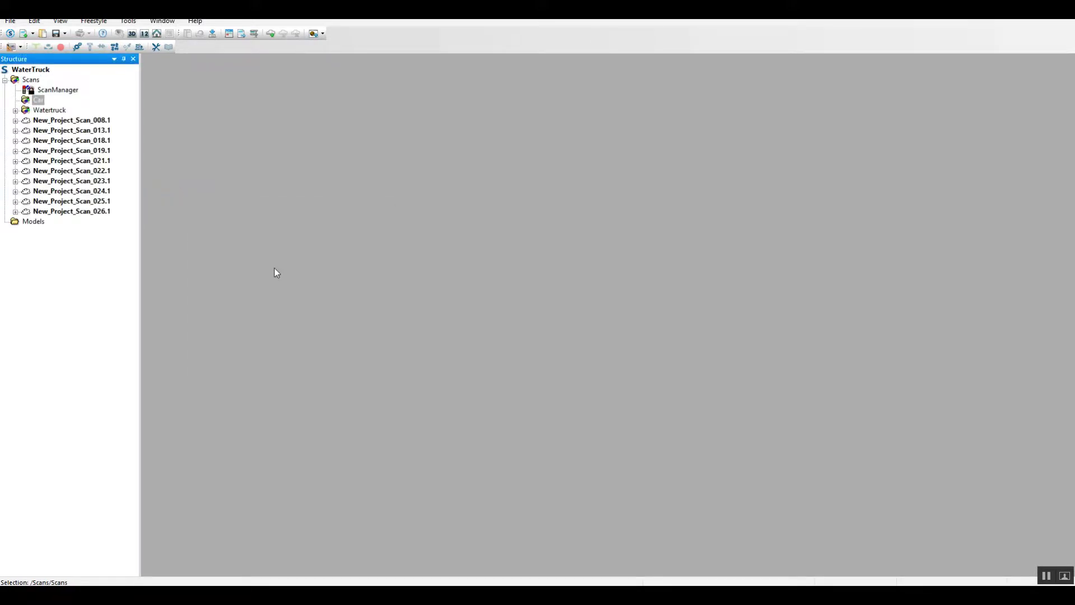
Move the imported scans New_Project_Scan_008.1 through New_Project_Scan_026.1 into the Car cluster and save the project
click(86, 124)
shift+click(84, 211)
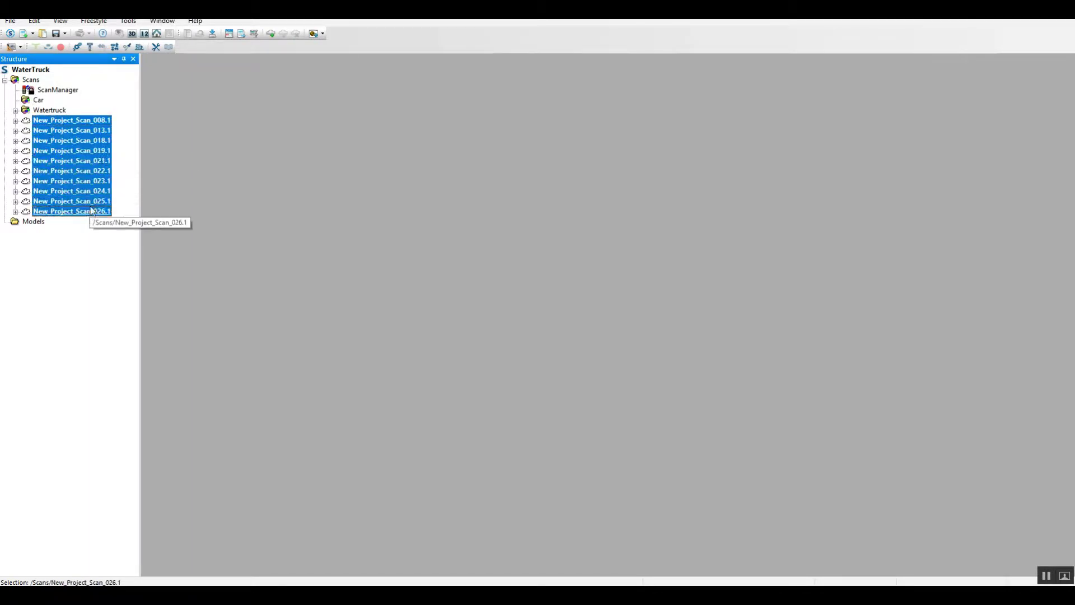
drag(88, 125, 63, 112)
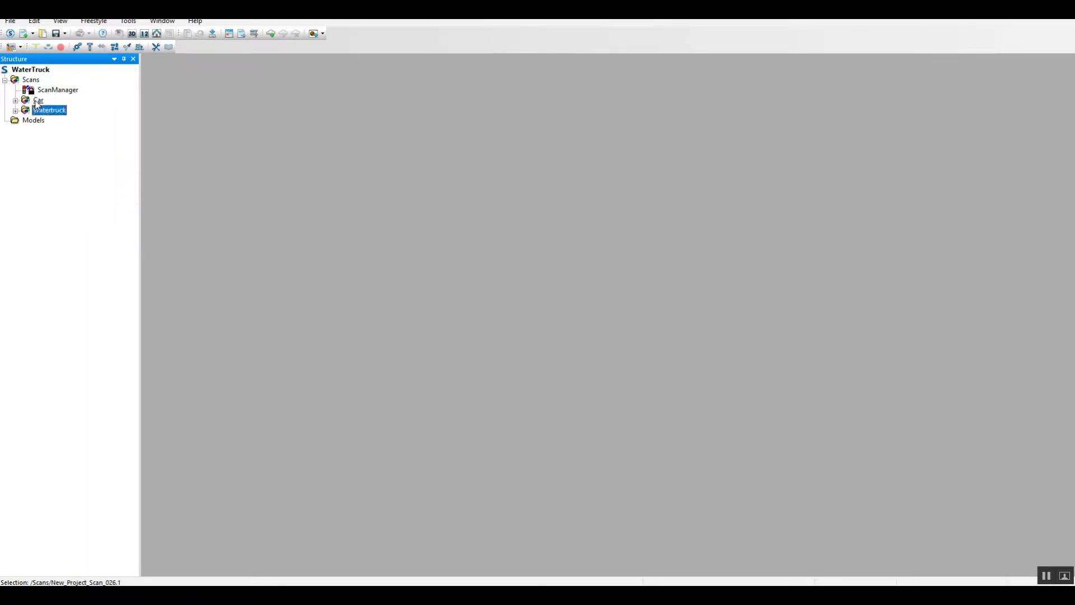
click(54, 35)
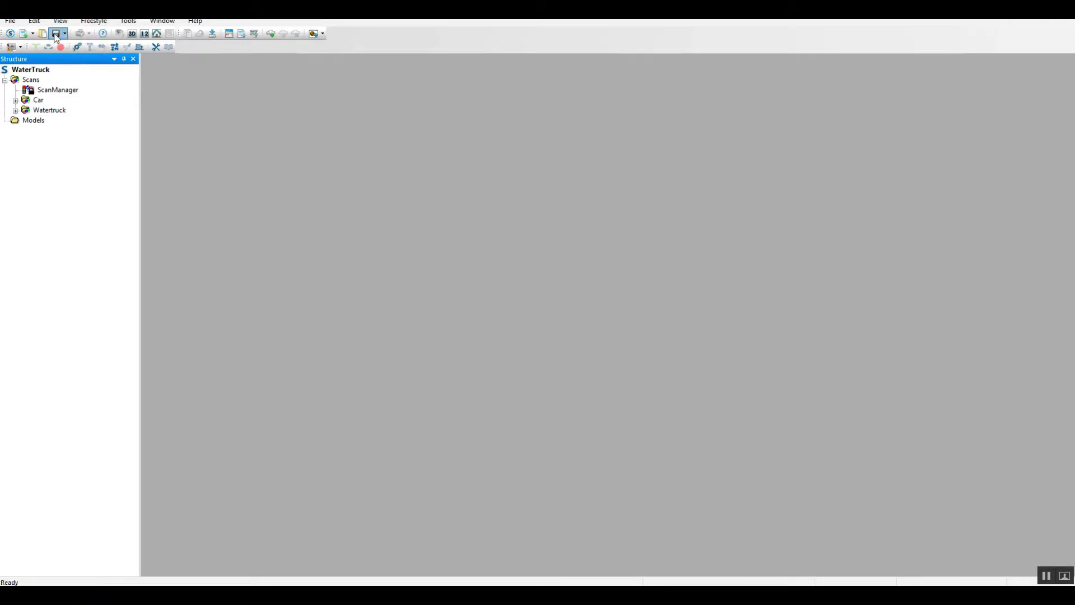
Finish saving the project and load all scans in the Car cluster
click(503, 345)
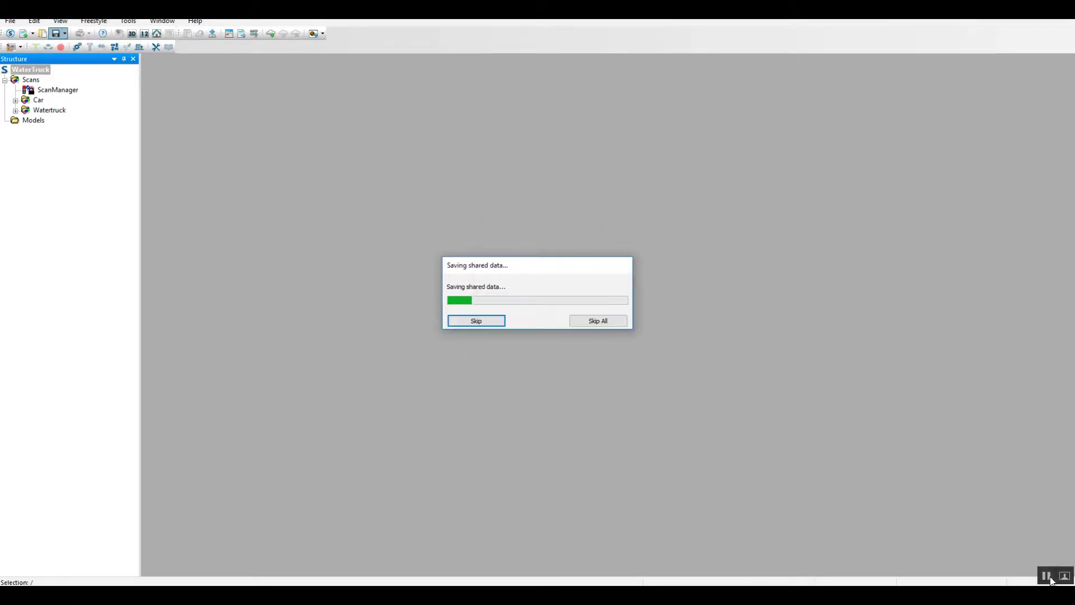
click(599, 324)
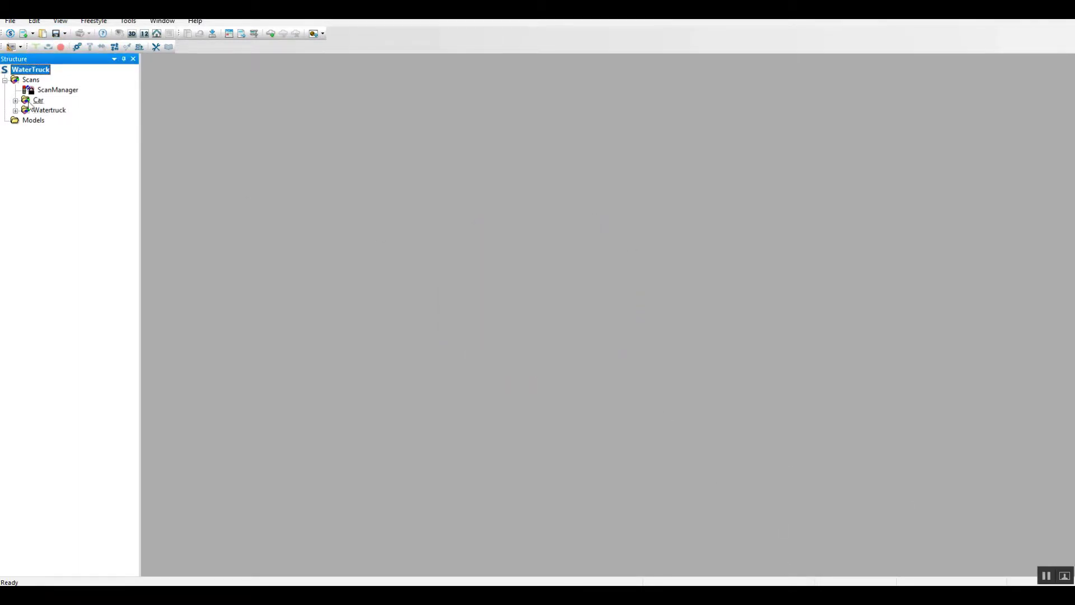
click(15, 101)
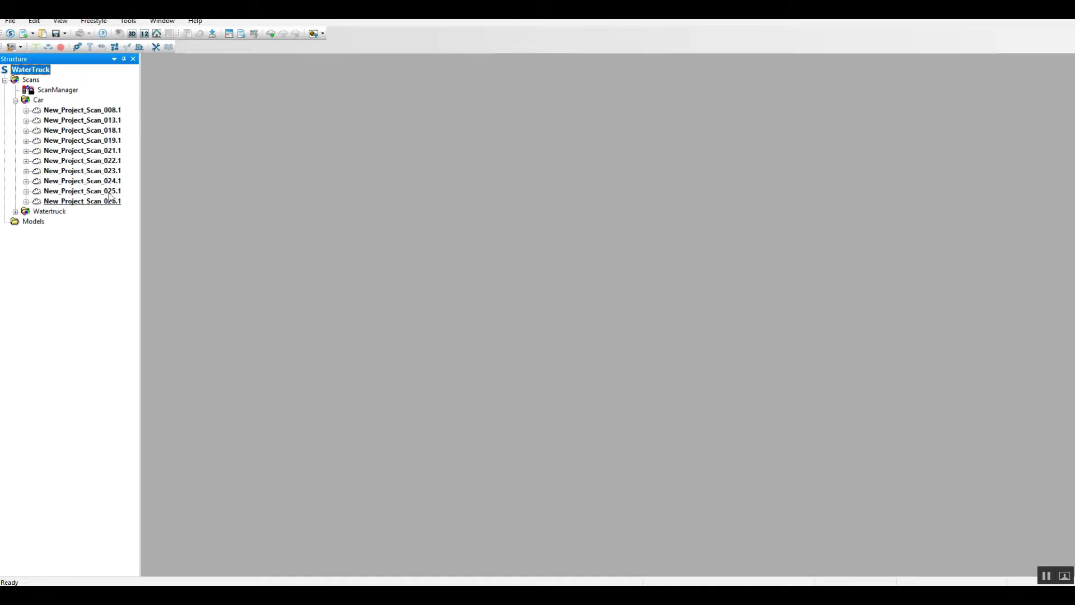
right_click(37, 101)
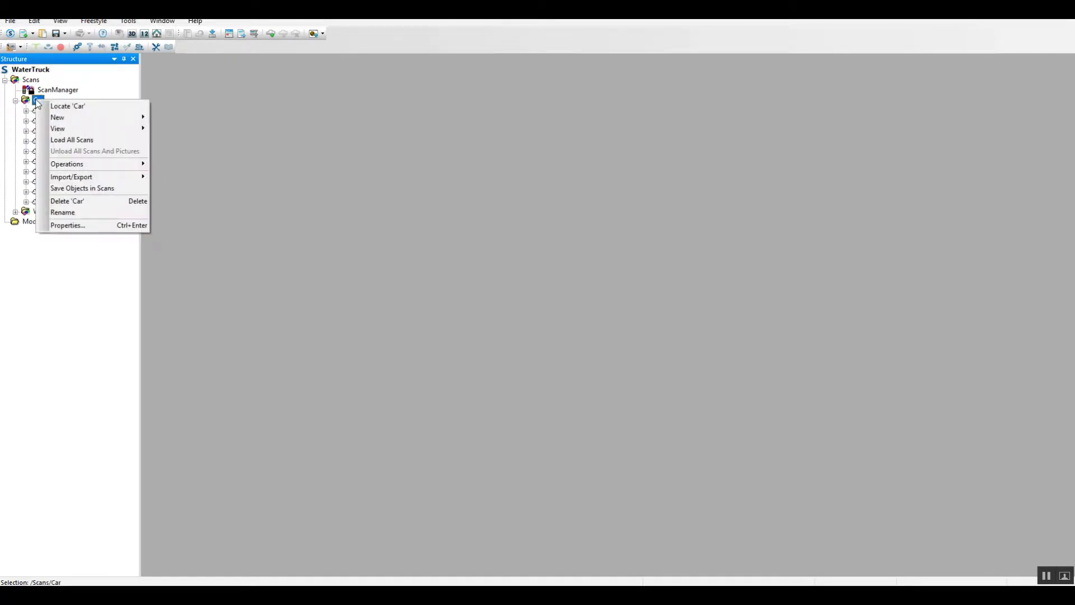
click(139, 81)
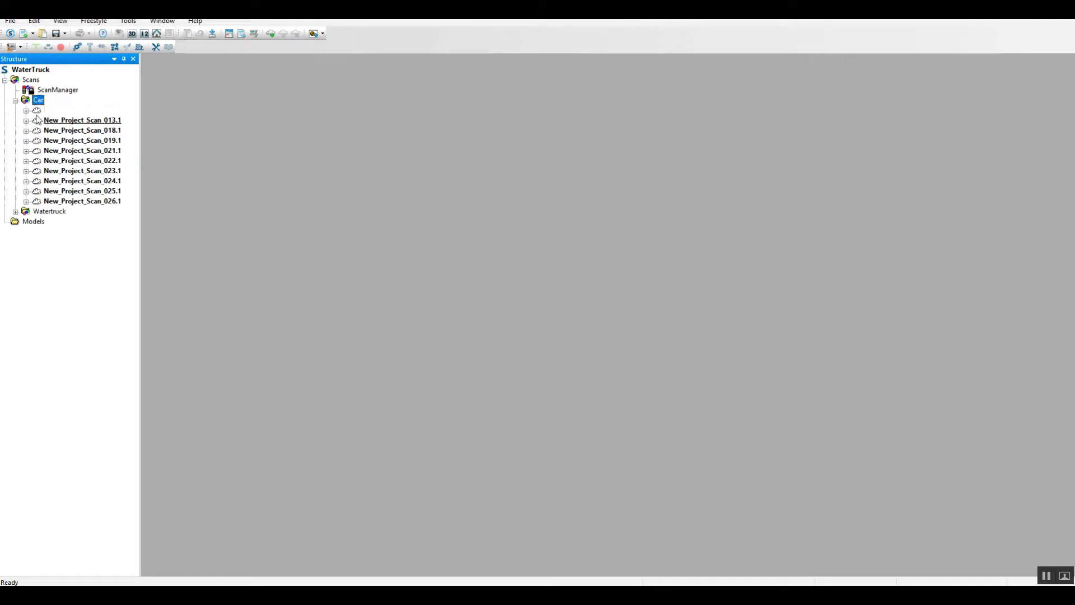
right_click(37, 101)
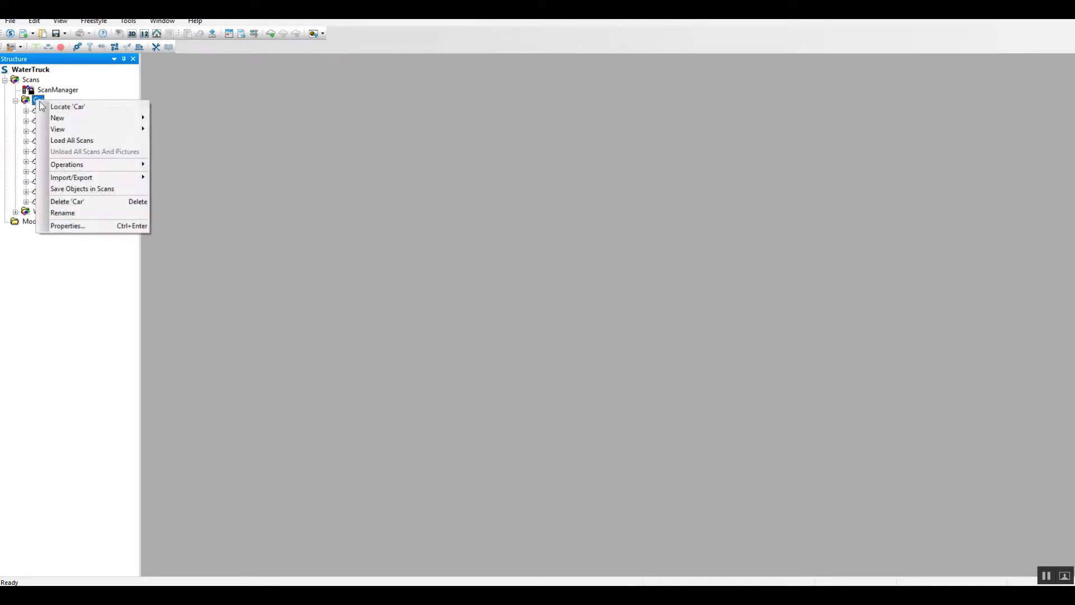
click(69, 141)
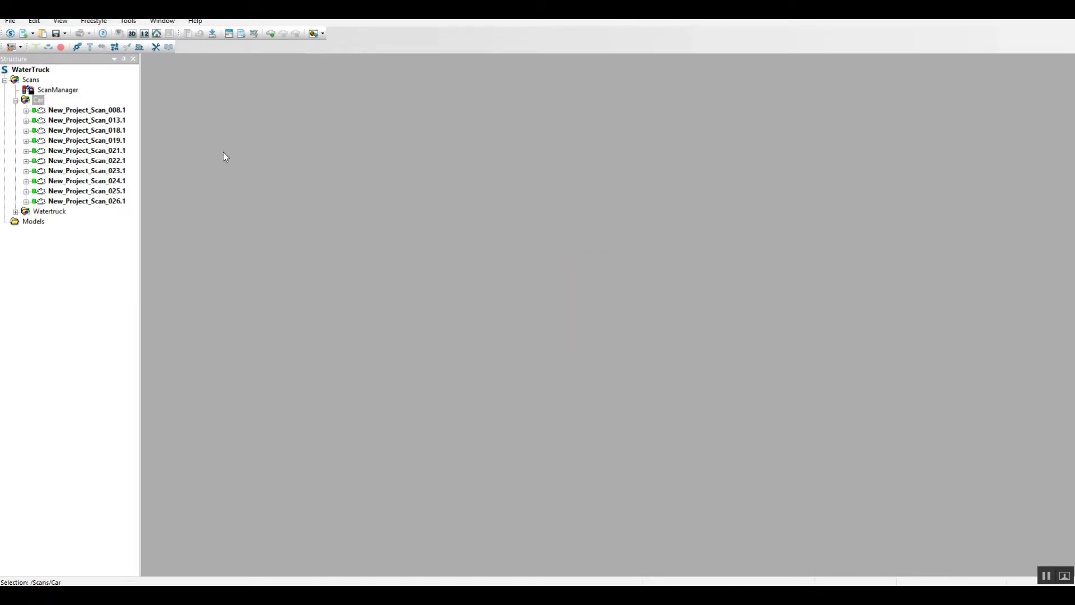
Examine the Car cluster's point cloud in a 3D view from the side and from above, and close the view
right_click(44, 104)
mouse_move(59, 128)
click(168, 131)
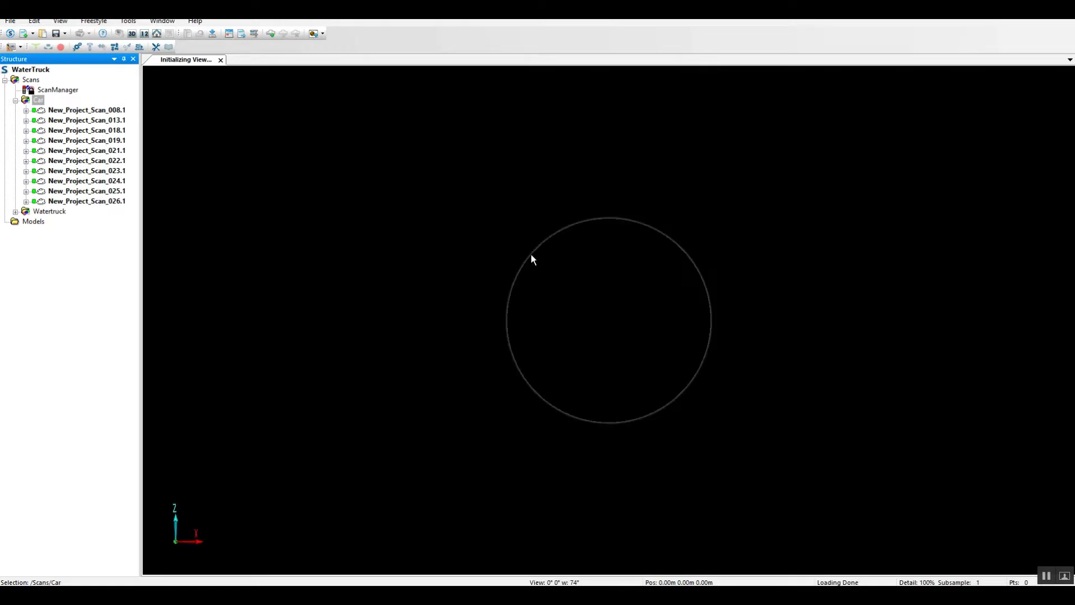
drag(801, 425, 649, 404)
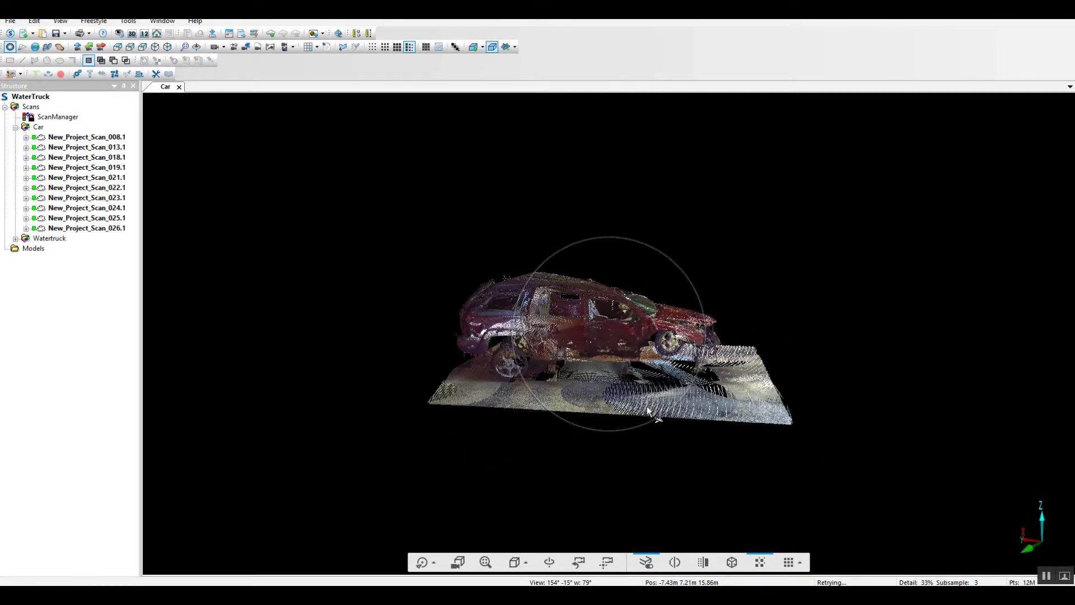
drag(505, 413, 379, 307)
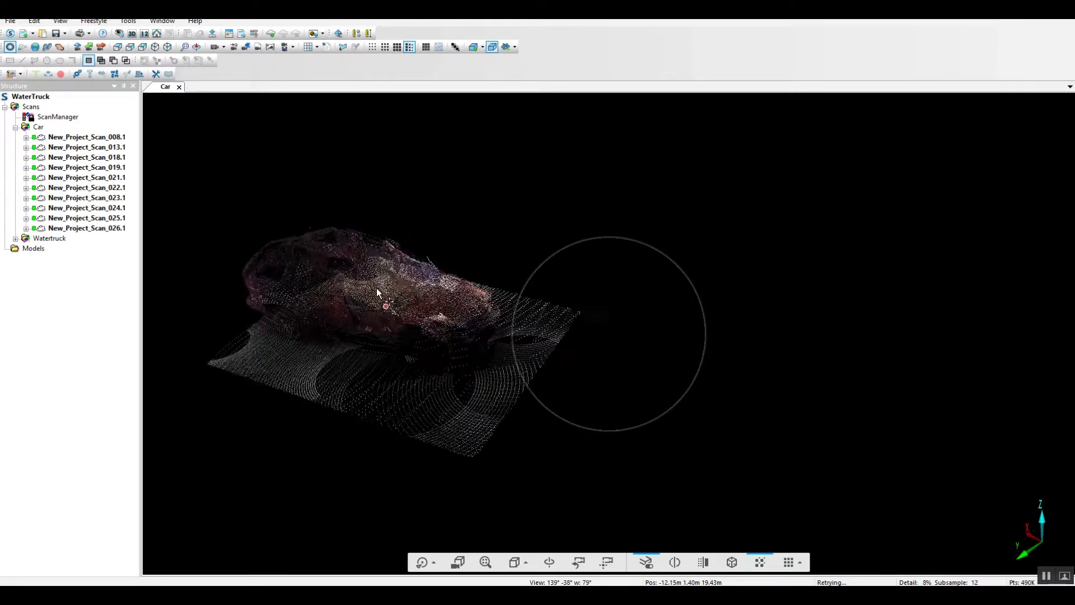
click(179, 87)
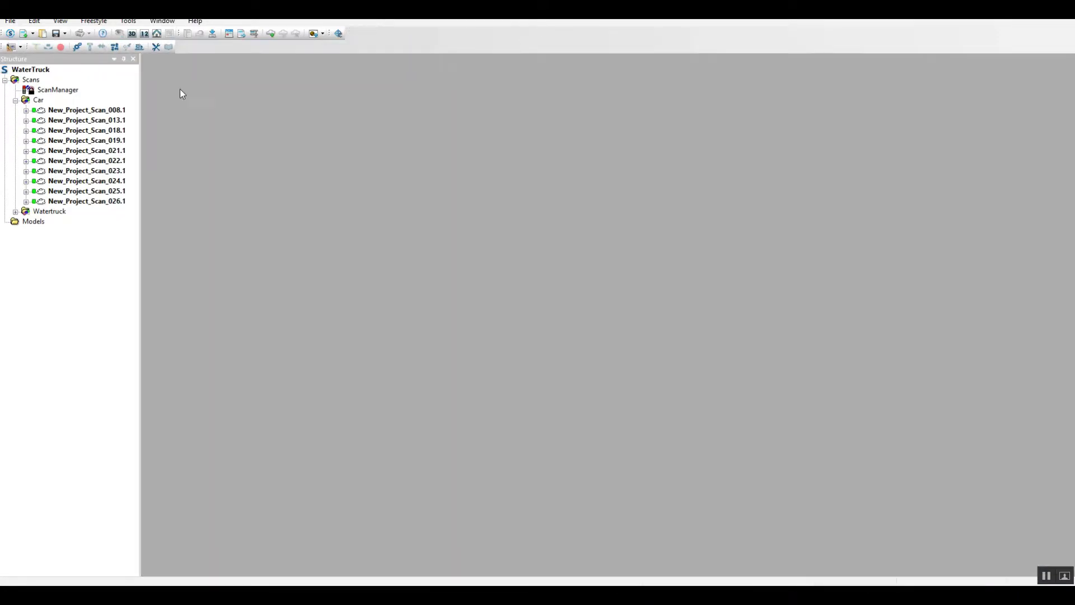
Collapse the Car cluster and open a correspondence view of the Scans folder with all scans loaded
click(16, 101)
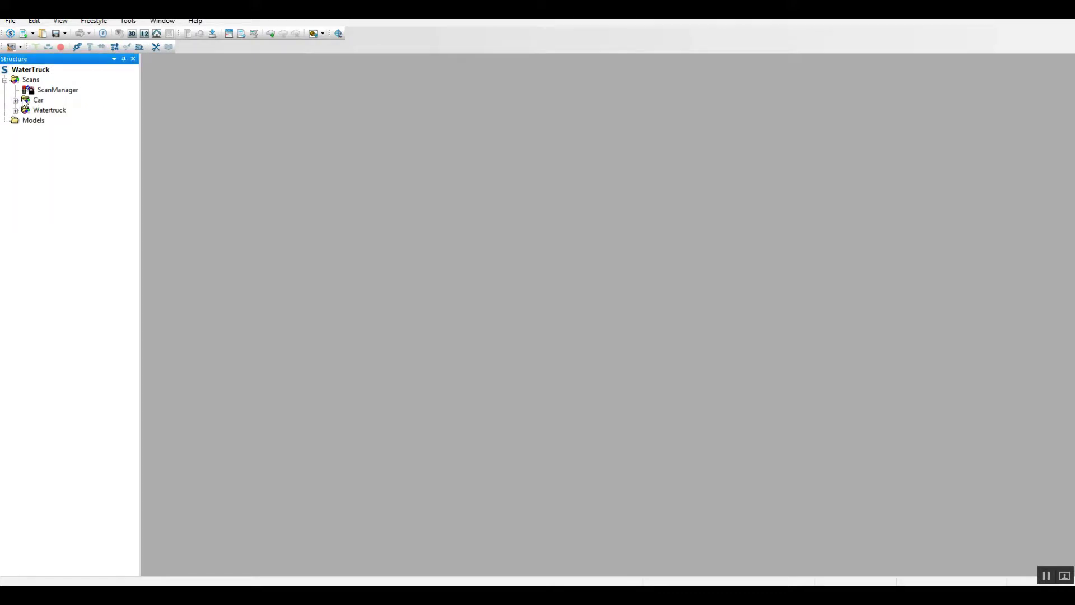
right_click(32, 81)
mouse_move(63, 112)
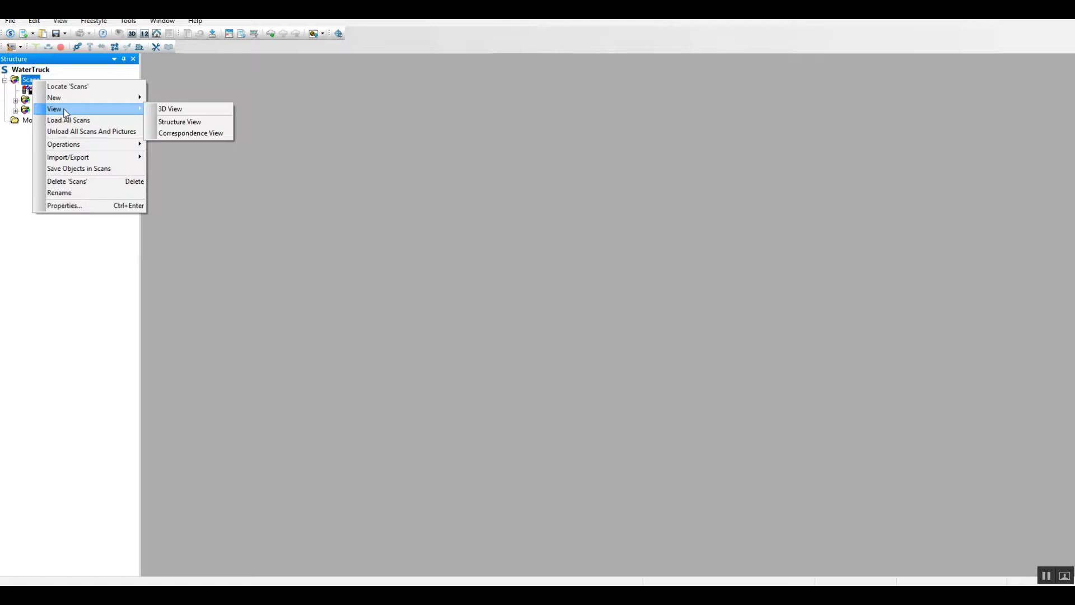
click(196, 134)
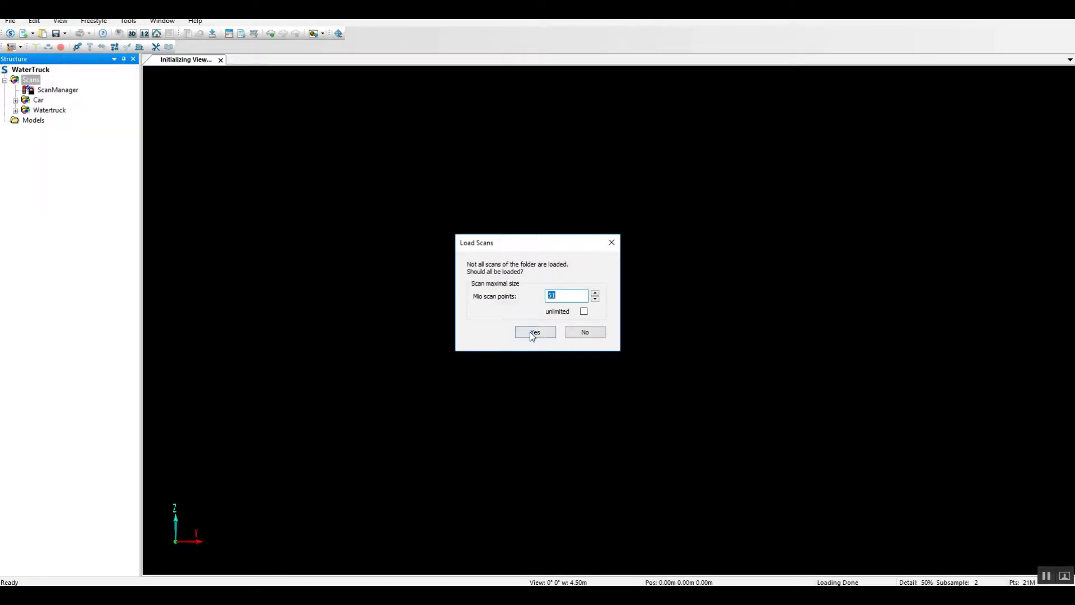
click(534, 332)
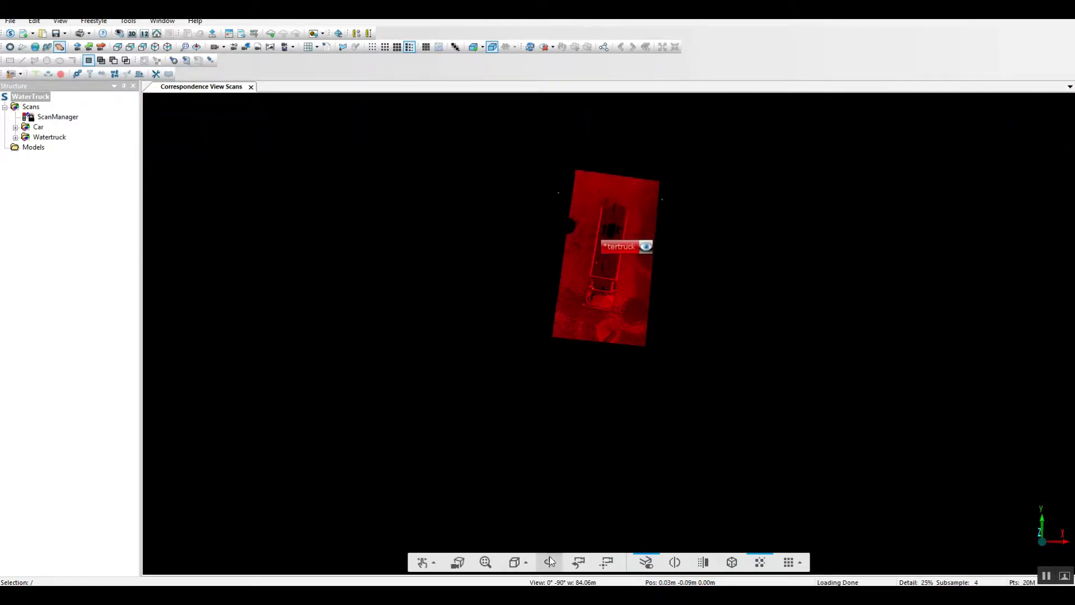
Select the Car cluster in the correspondence view and move it down to the rear end of the truck
drag(579, 321, 735, 239)
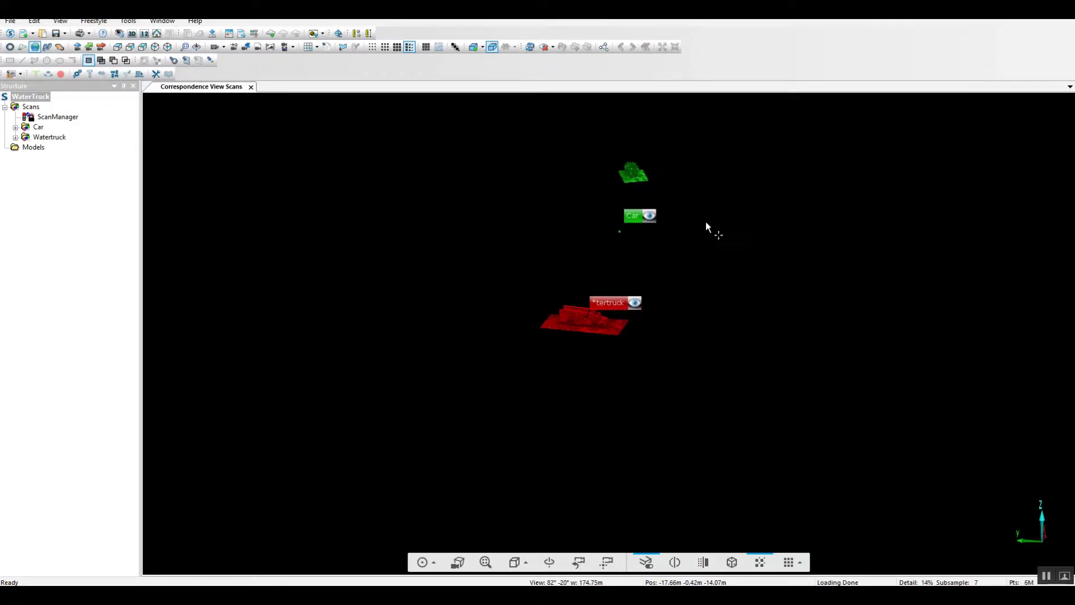
right_drag(705, 220, 661, 277)
scroll(661, 273, up, 3)
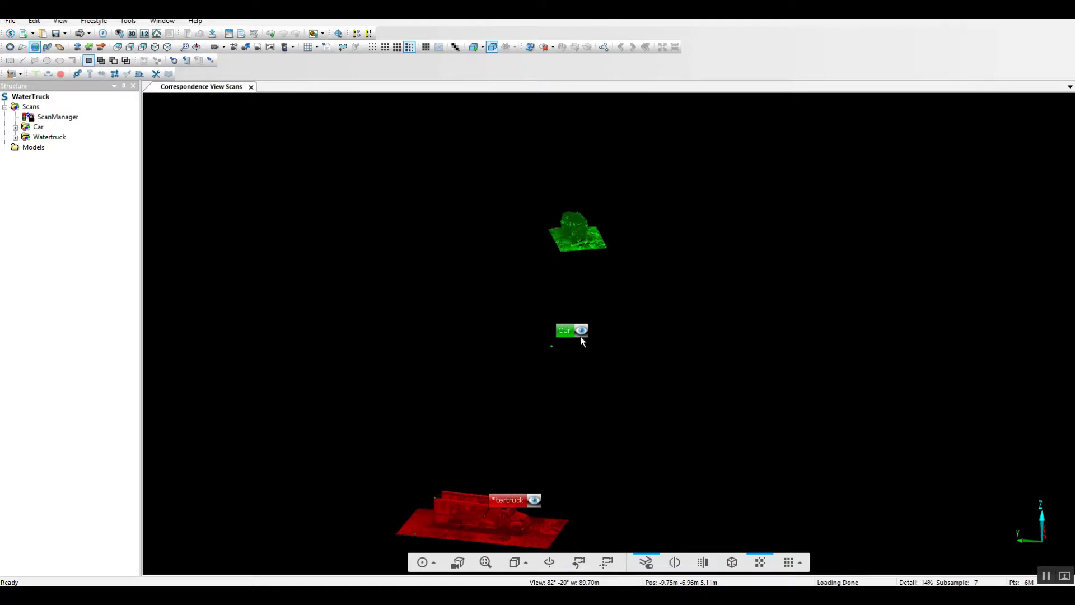
click(567, 331)
scroll(583, 367, down, 7)
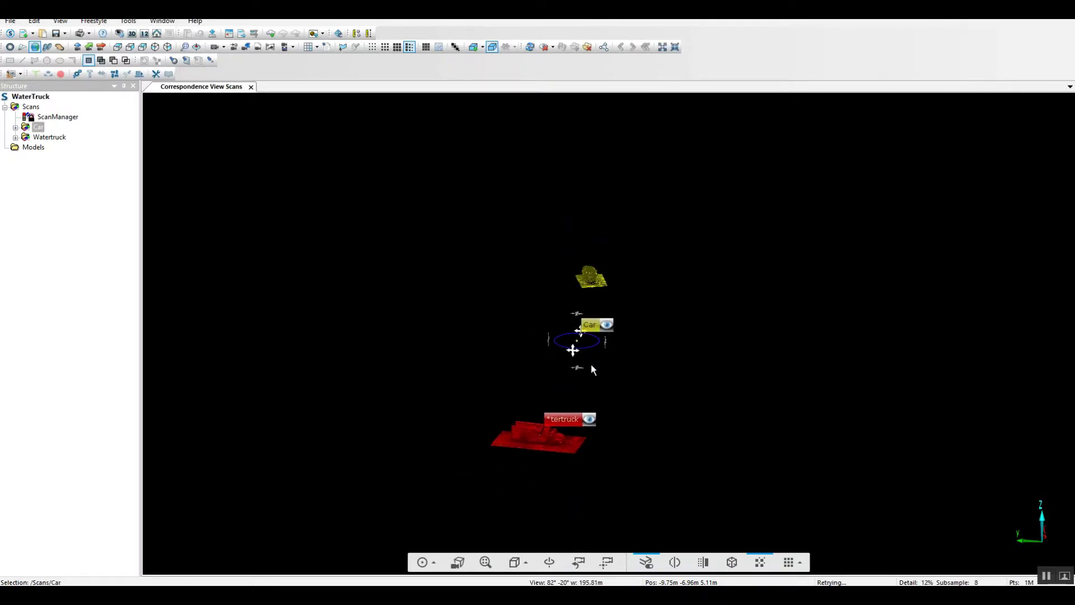
drag(569, 366, 502, 478)
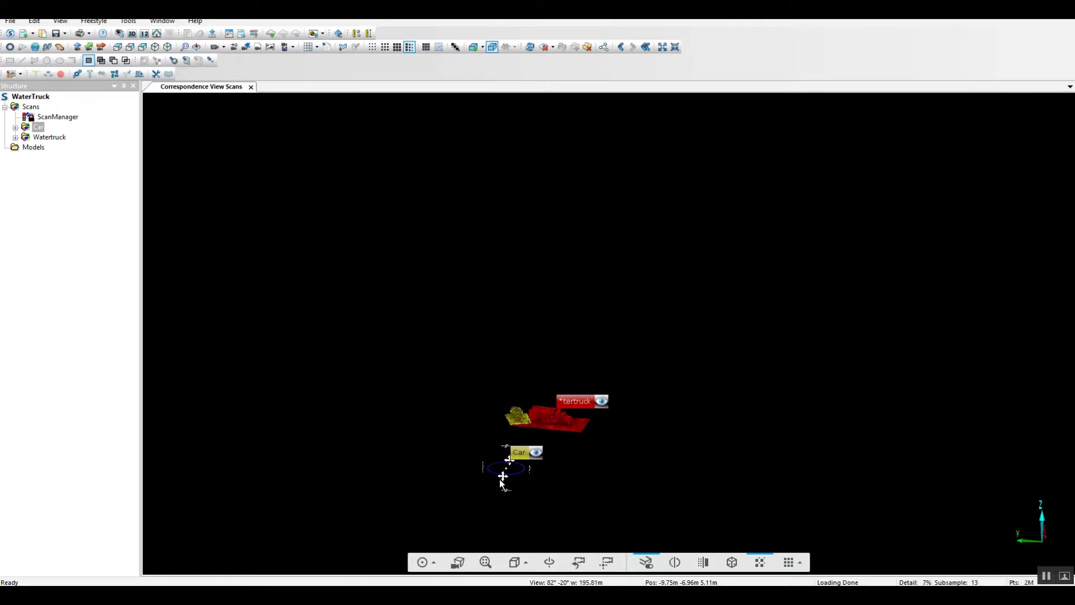
Shift the Car cluster slightly closer to the truck so it sits over the ground behind the truck's rear end
scroll(531, 413, up, 4)
right_drag(535, 439, 563, 280)
scroll(565, 280, up, 5)
scroll(595, 277, up, 4)
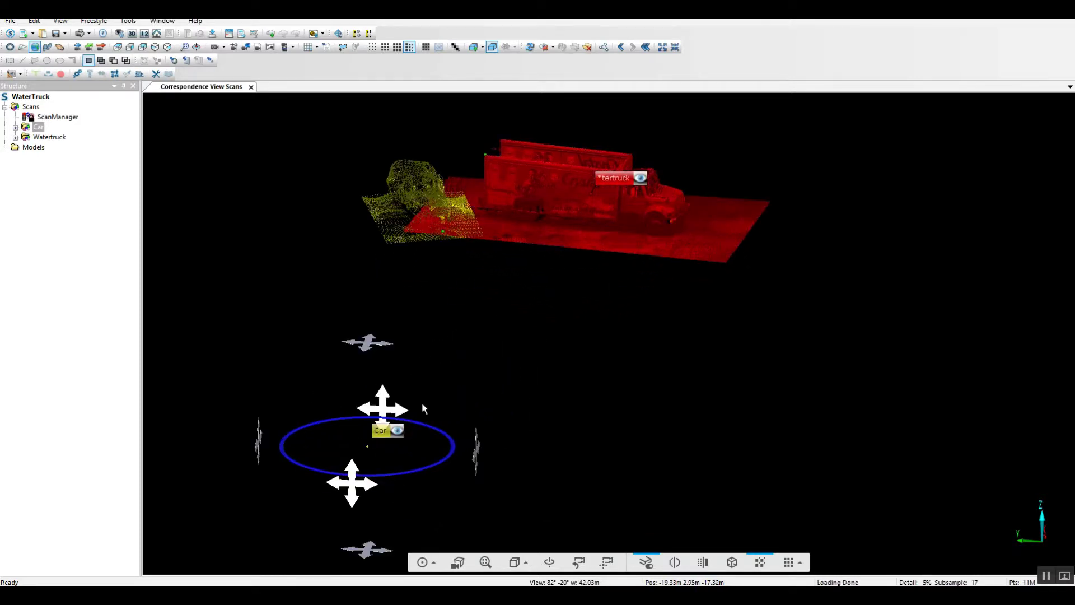
drag(380, 398, 417, 408)
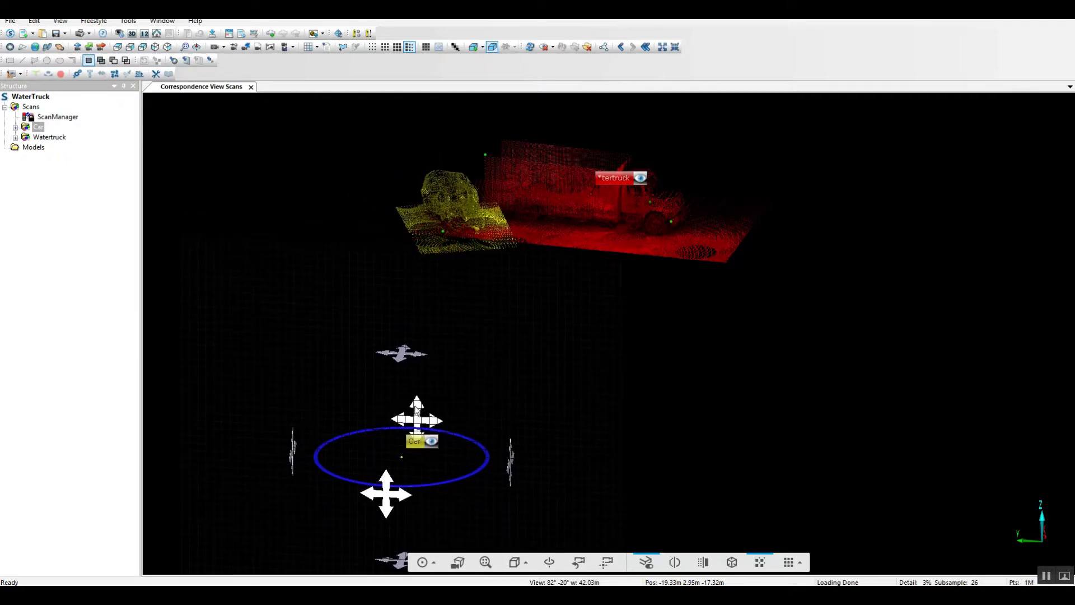
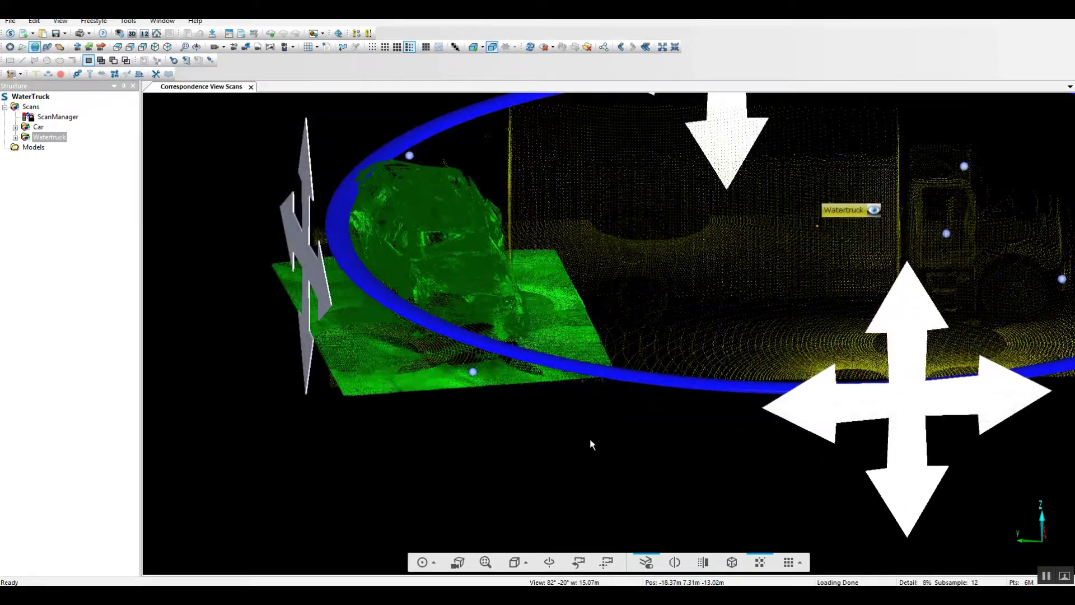
Raise the Watertruck cluster in side view until its ground plane lines up with the Car cluster's ground plane
right_drag(908, 311, 882, 311)
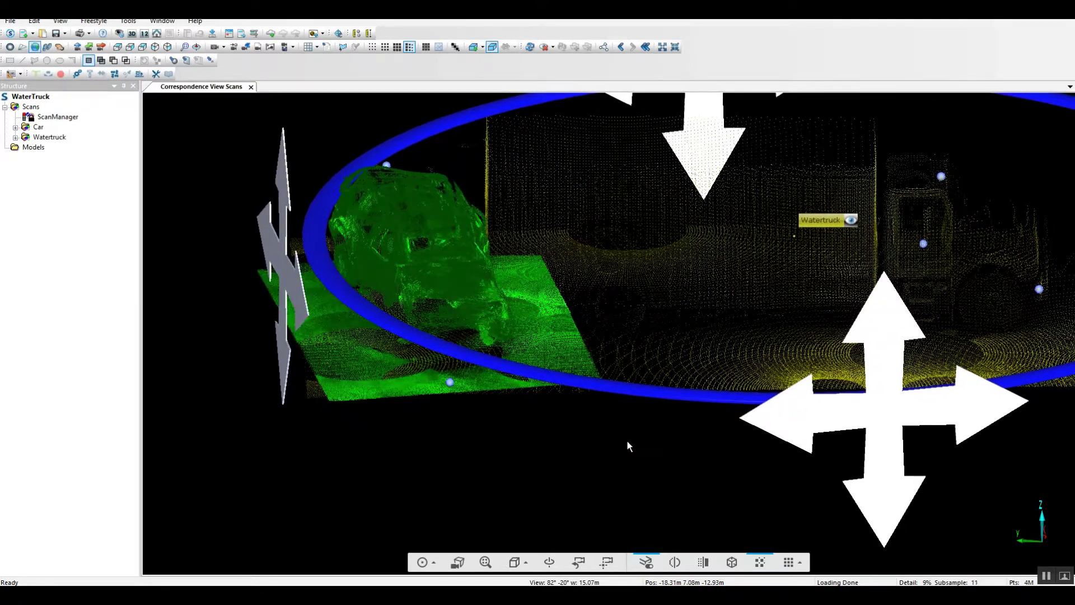
click(640, 449)
scroll(640, 448, down, 3)
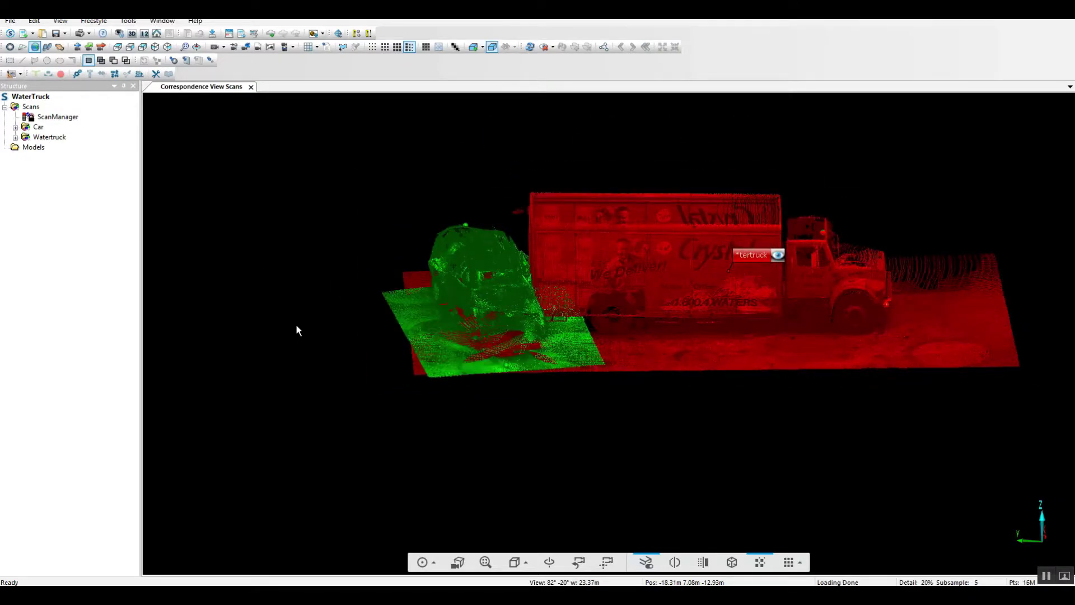
drag(622, 489, 621, 437)
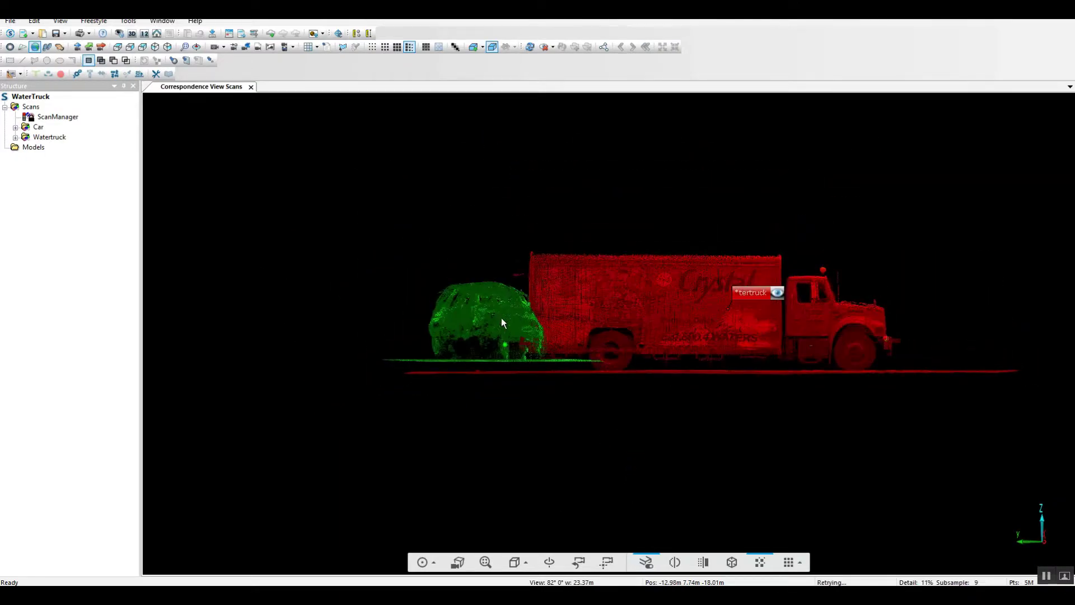
click(748, 301)
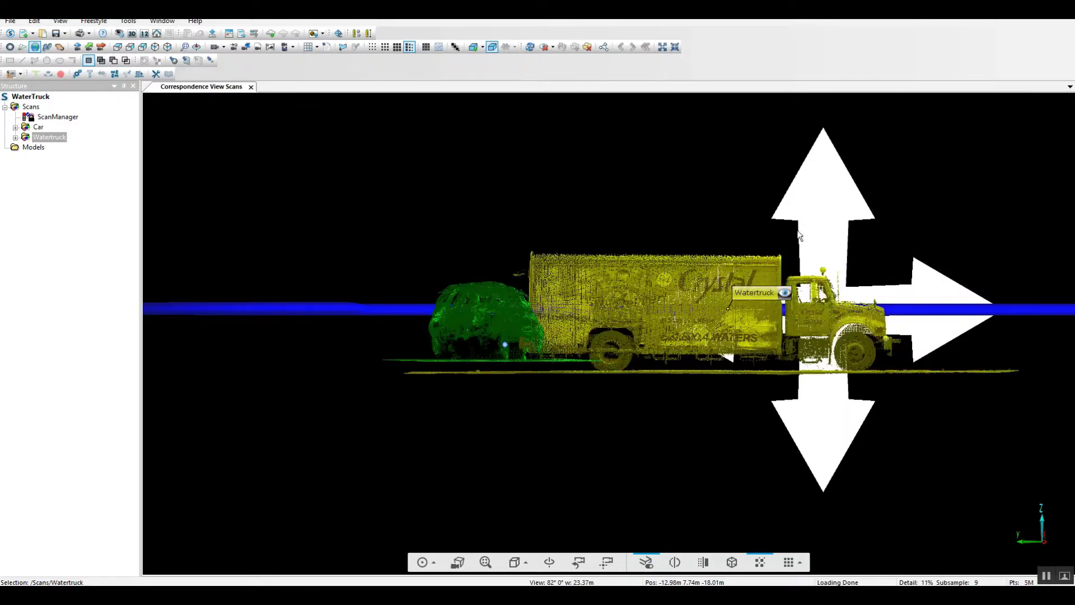
drag(828, 226, 823, 207)
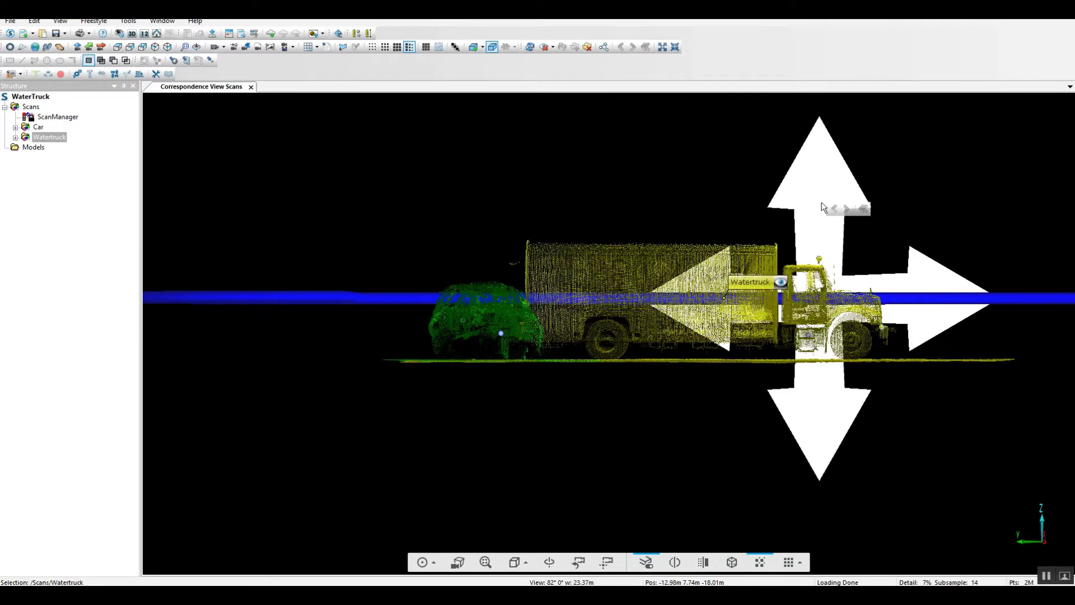
click(633, 455)
Check the car and truck alignment up close and open the Car cluster's transformation settings
drag(557, 458, 584, 432)
scroll(589, 424, up, 5)
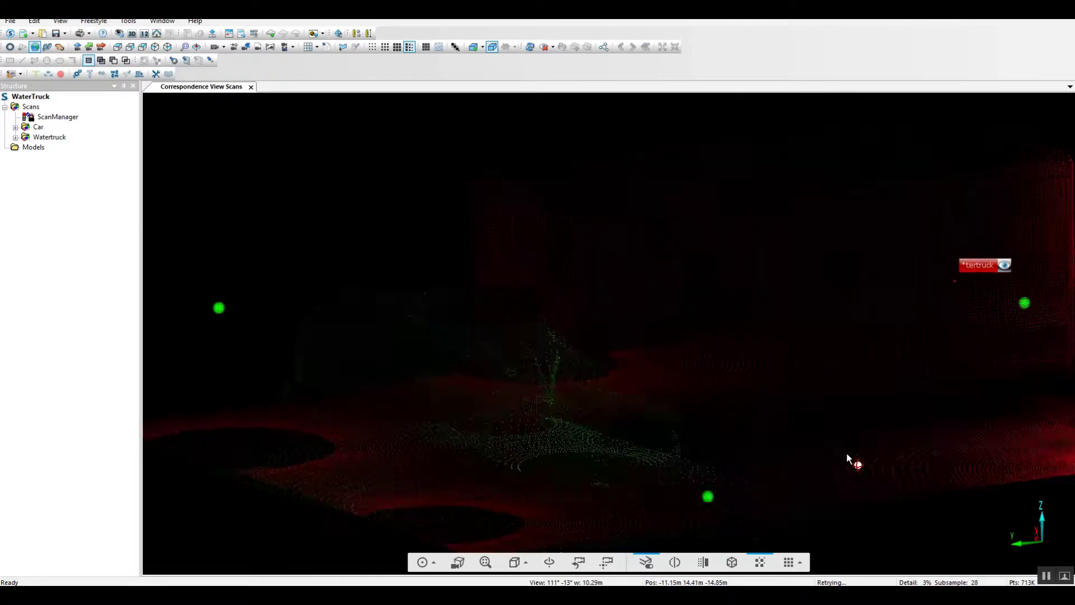
drag(846, 452, 814, 444)
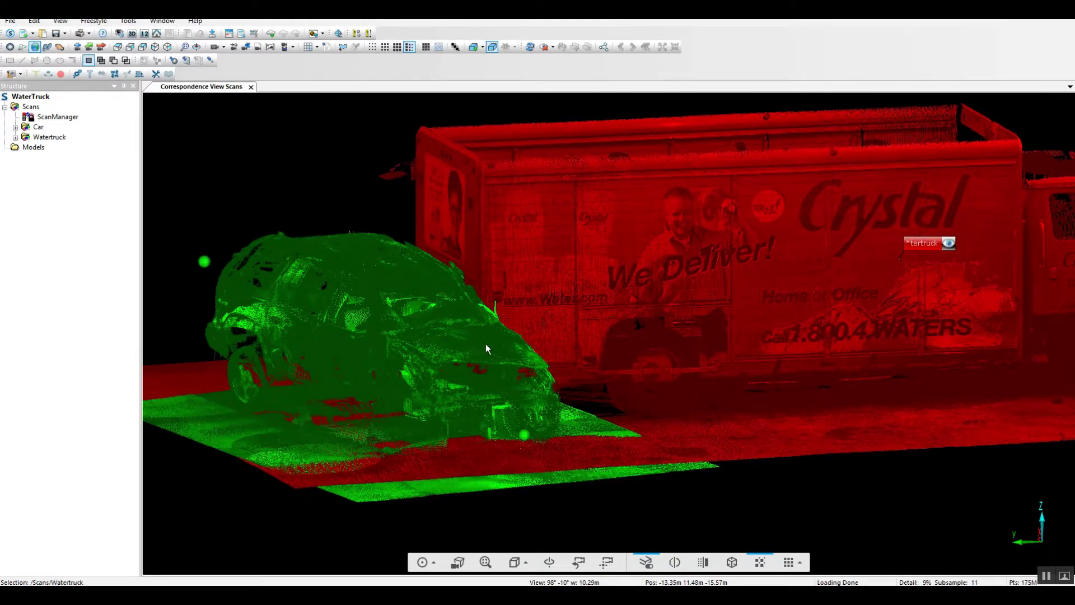
scroll(421, 297, up, 2)
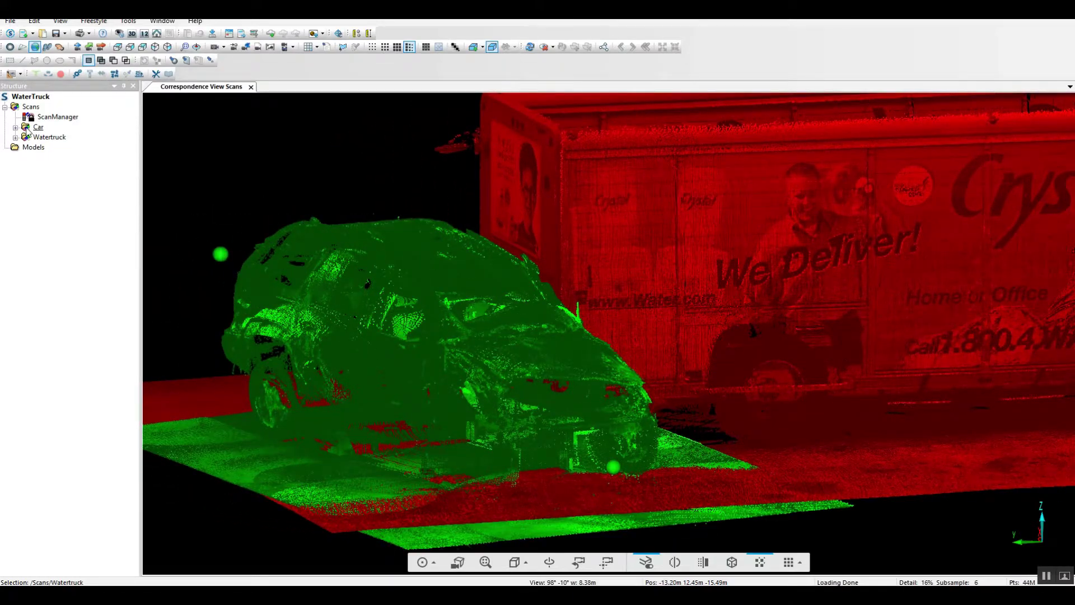
double_click(27, 130)
click(102, 165)
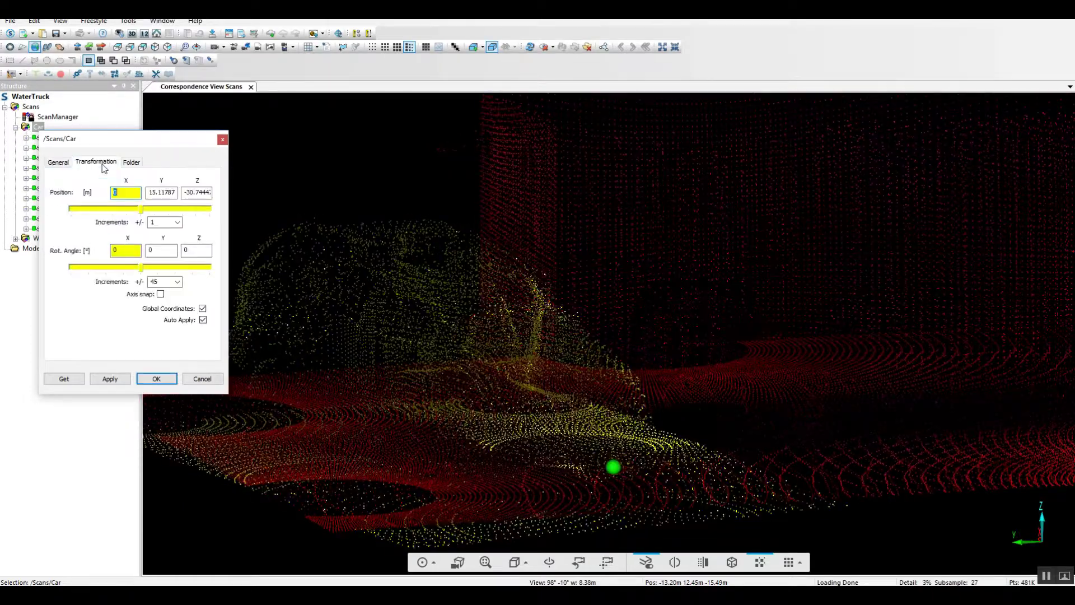
click(161, 192)
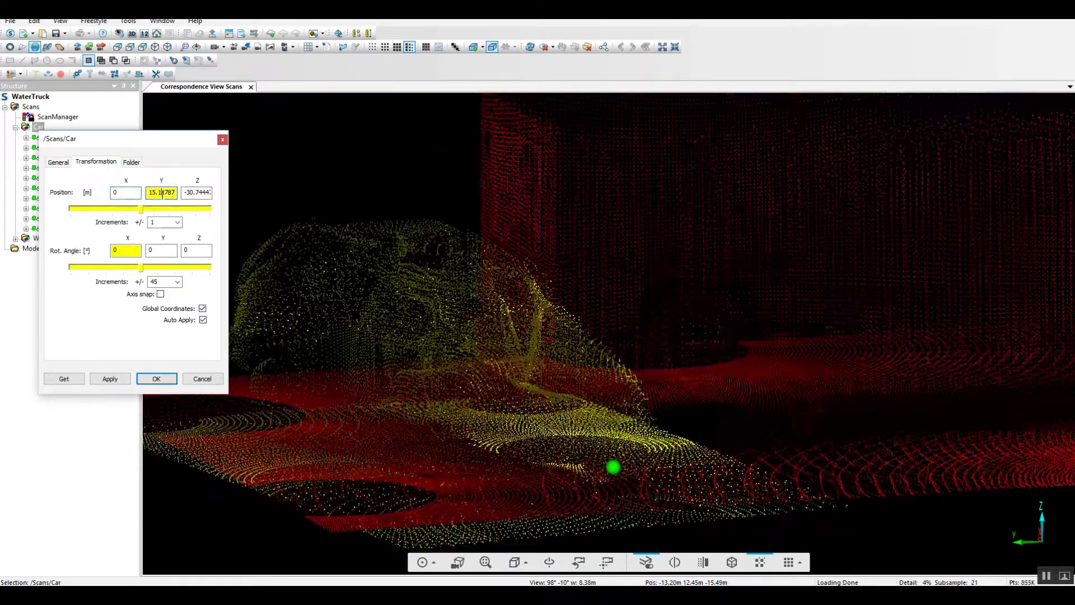
click(194, 193)
click(127, 250)
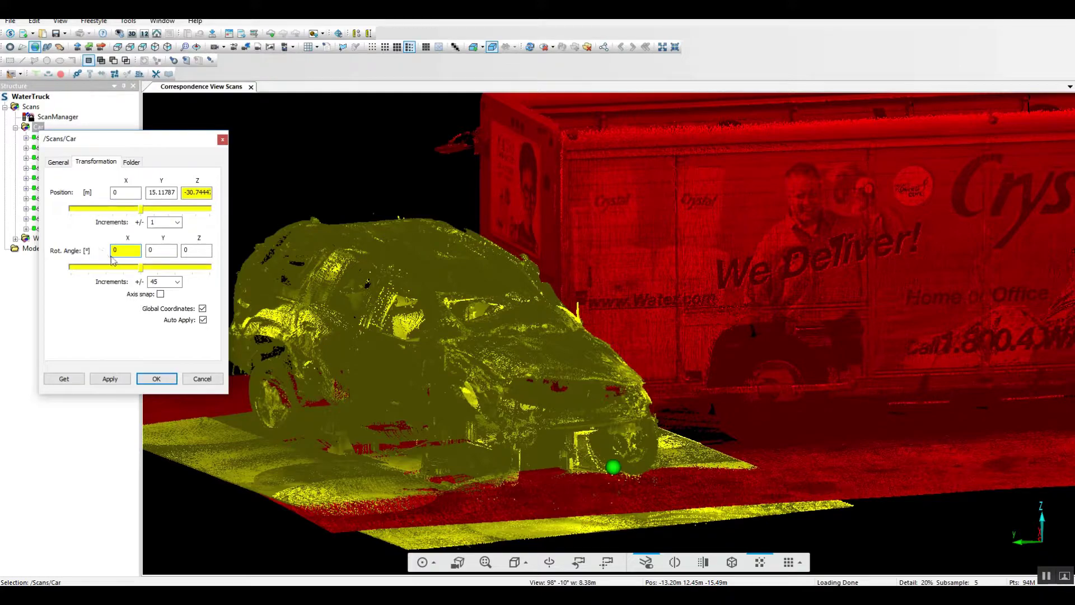
Try rotating the Car cluster -1° about X and slightly about Y, and reset both angles to 0
drag(140, 266, 140, 267)
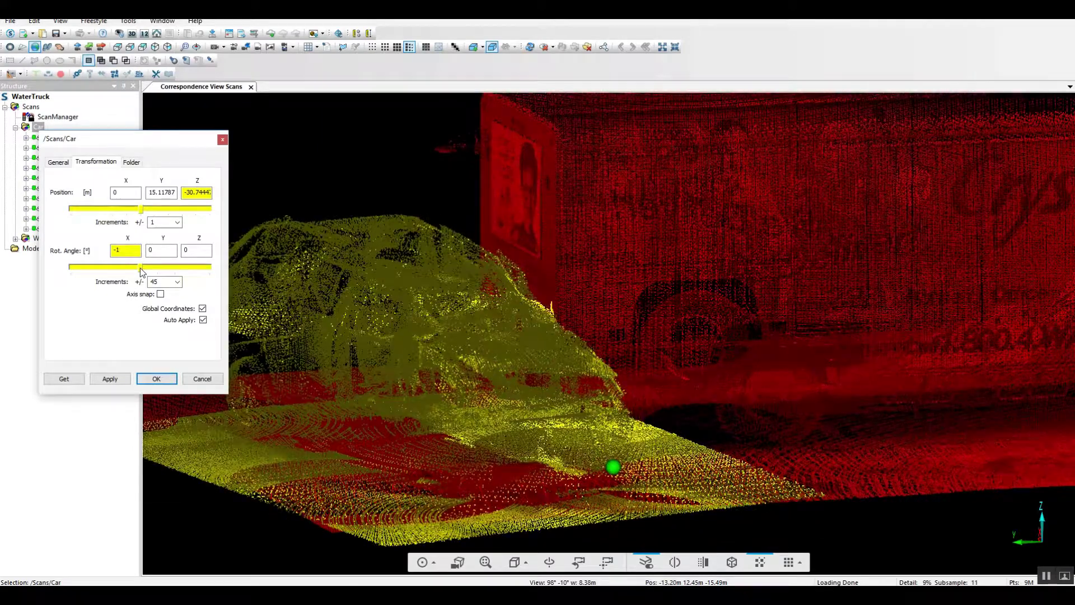
click(154, 251)
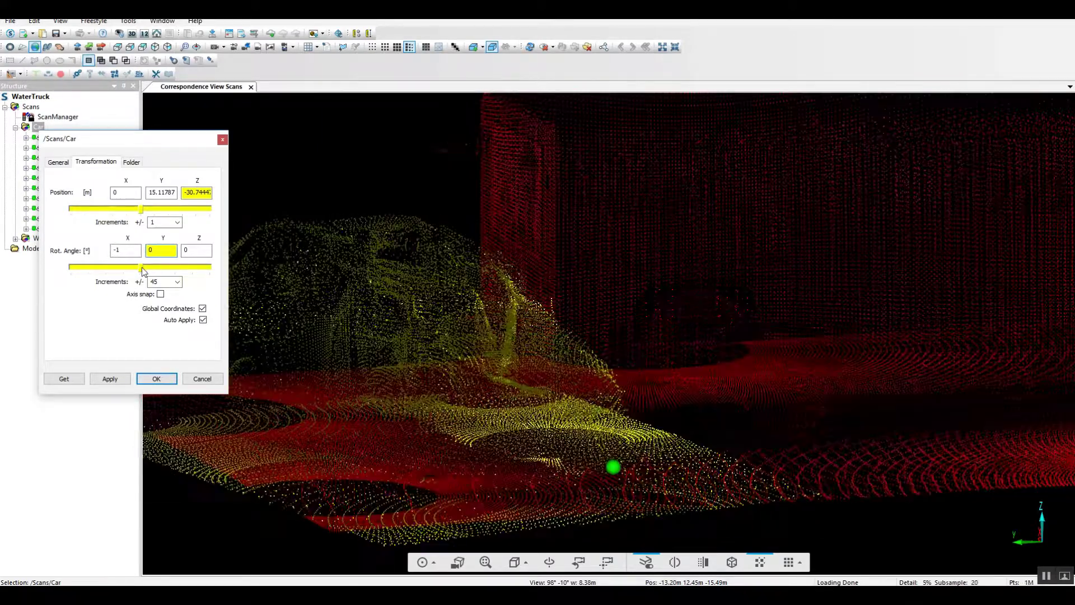
drag(142, 267, 144, 267)
click(148, 250)
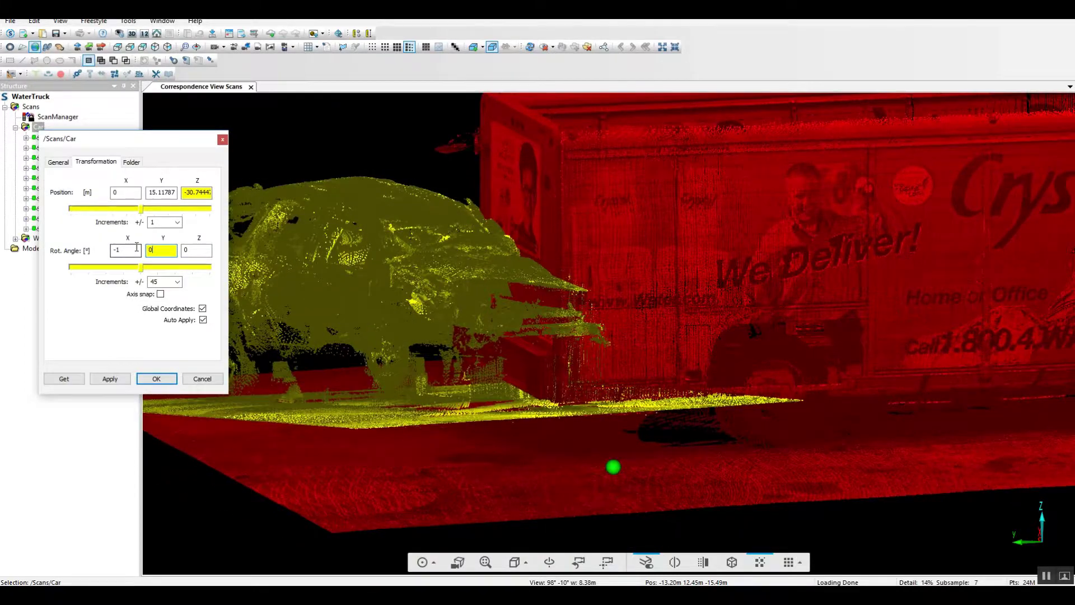
click(136, 247)
key(BackSpace)
key(BackSpace)
text(0)
key(Tab)
key(Tab)
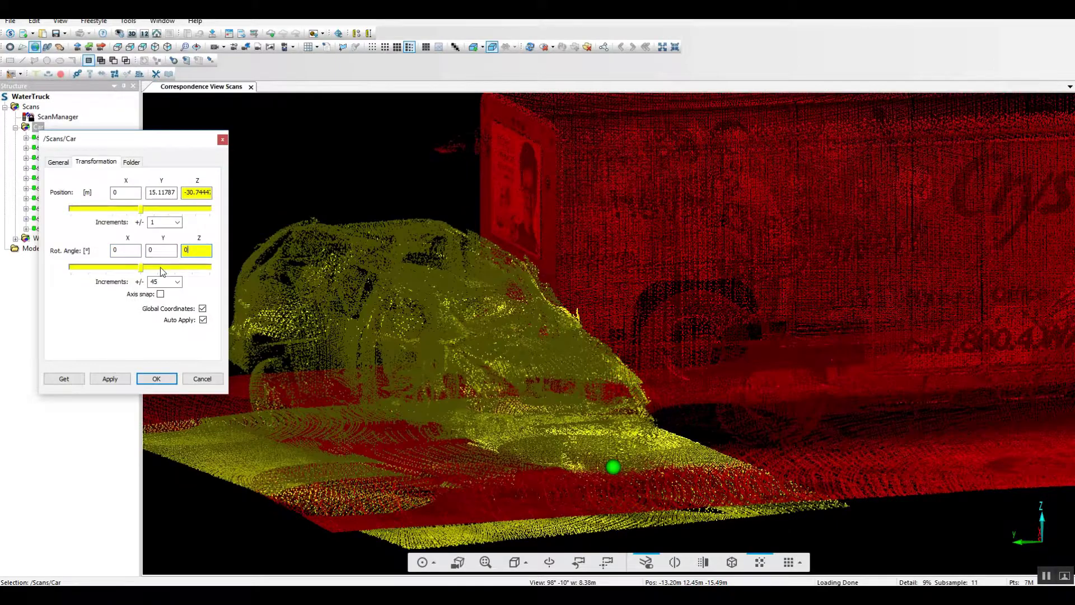
Try rotating the Car cluster 7° about Z and reset that angle to 0
mouse_move(140, 267)
mouse_down()
mouse_move(162, 266)
mouse_move(143, 269)
mouse_up()
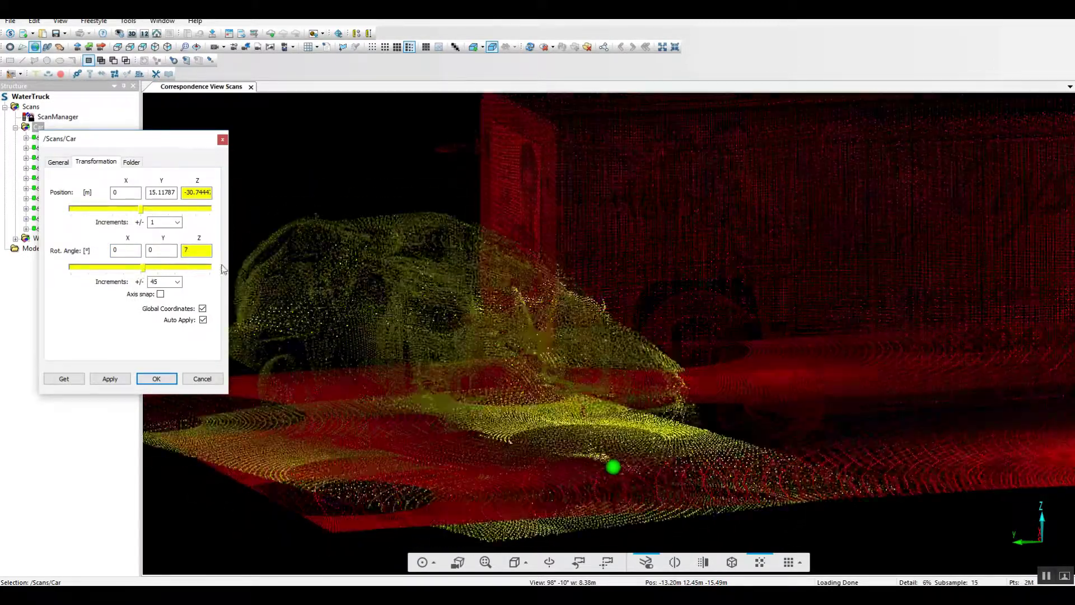
double_click(187, 251)
text(0)
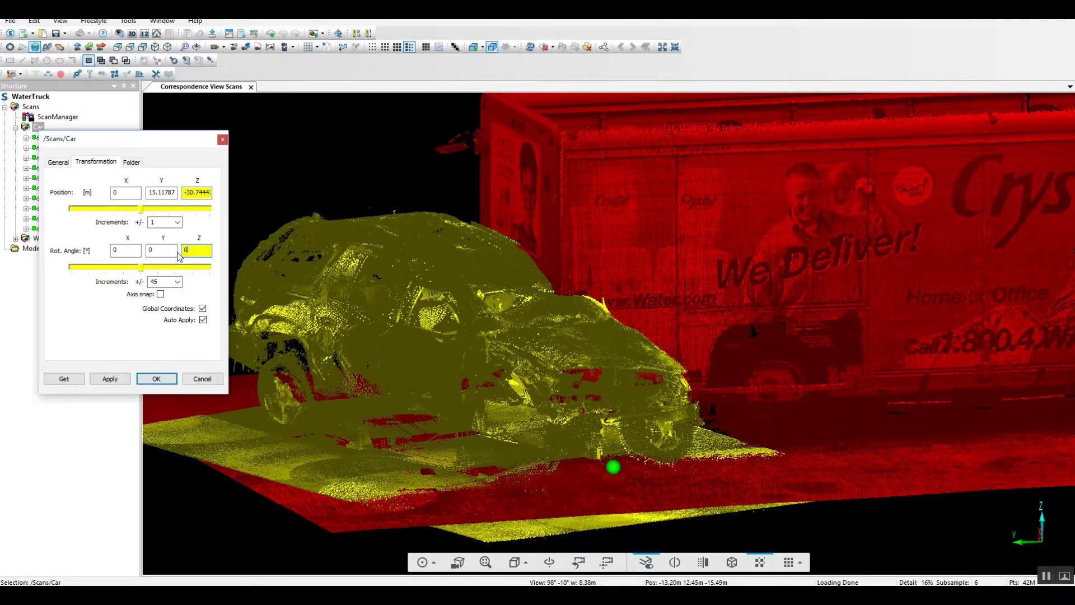
Shift the Car cluster to position X -1.4 m, Y 16.51787 m and Z about -30.344 m, and close its settings
scroll(313, 280, down, 2)
click(164, 193)
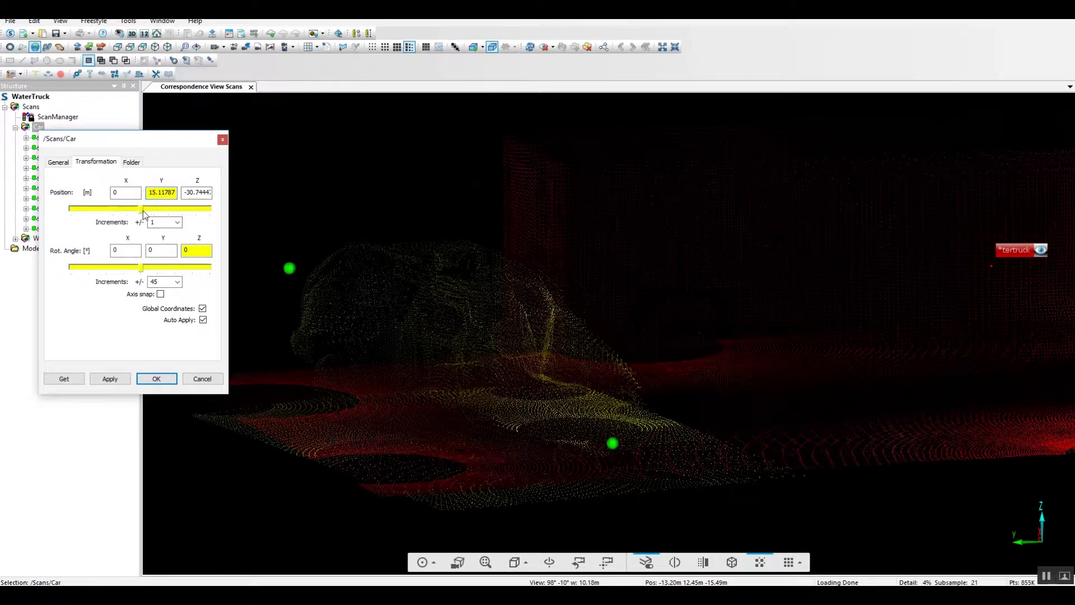
mouse_move(143, 211)
mouse_down()
mouse_move(170, 208)
mouse_move(144, 216)
mouse_up()
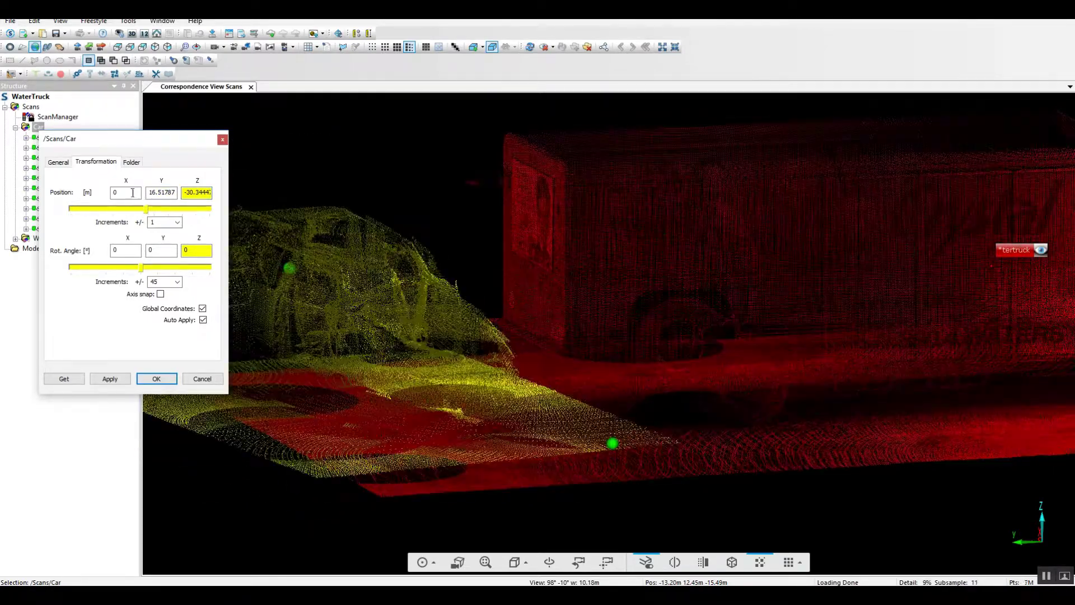
click(141, 209)
mouse_move(140, 207)
mouse_down()
mouse_move(89, 202)
mouse_move(121, 206)
mouse_up()
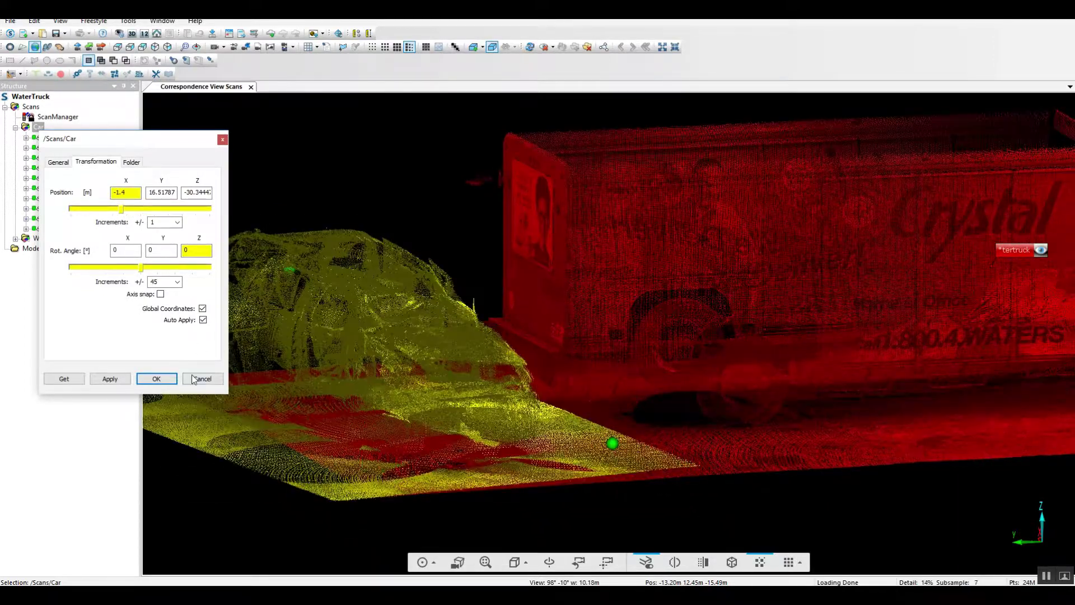
click(199, 379)
Check the gap behind the truck from the side and set the Car cluster's X position to 3.6 m
scroll(656, 447, up, 3)
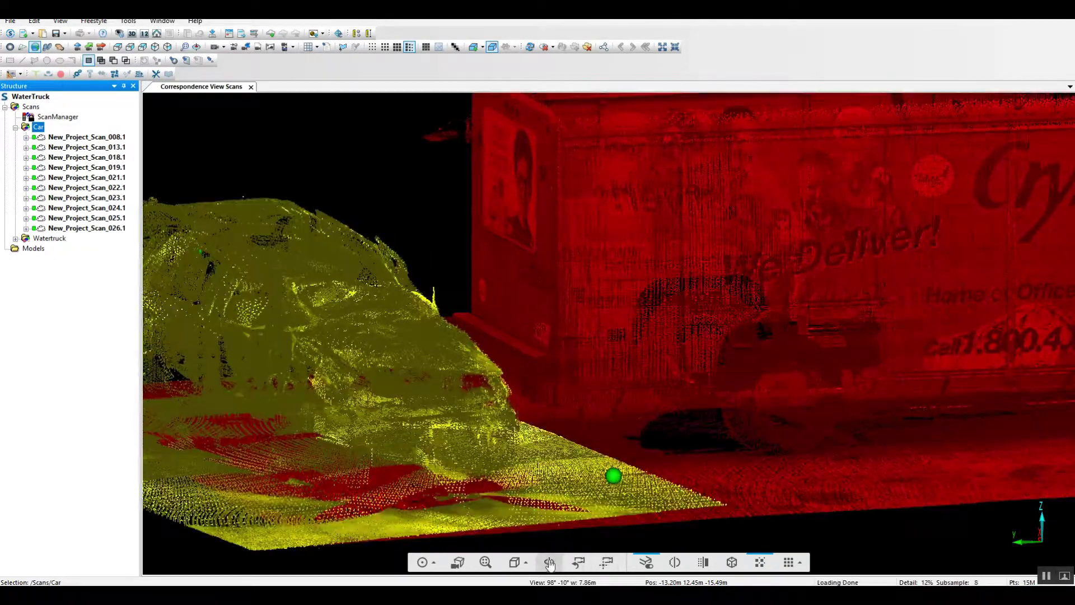
click(549, 563)
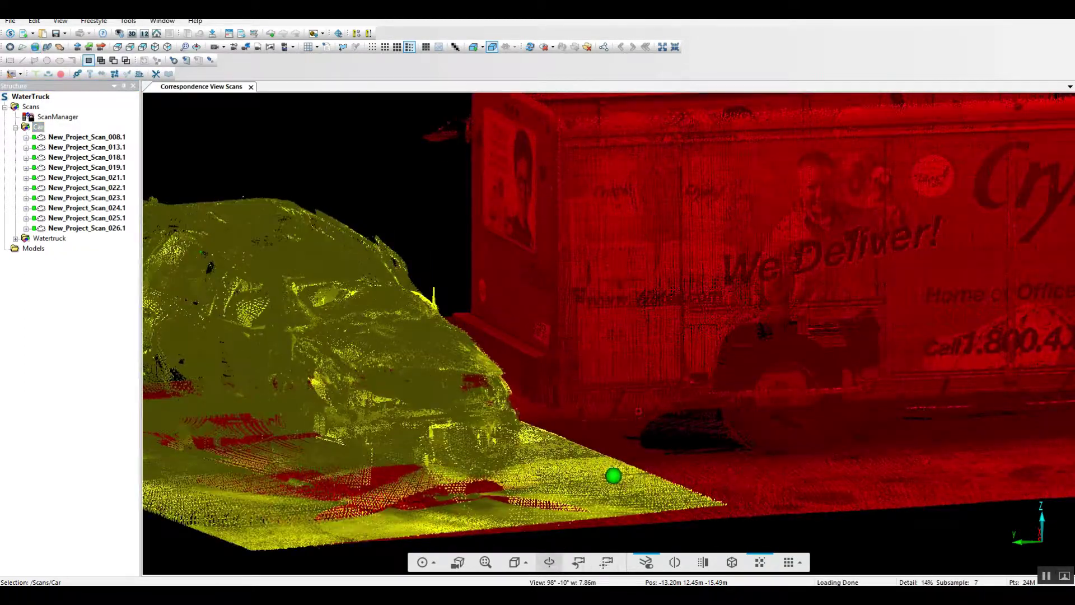
drag(632, 397, 621, 430)
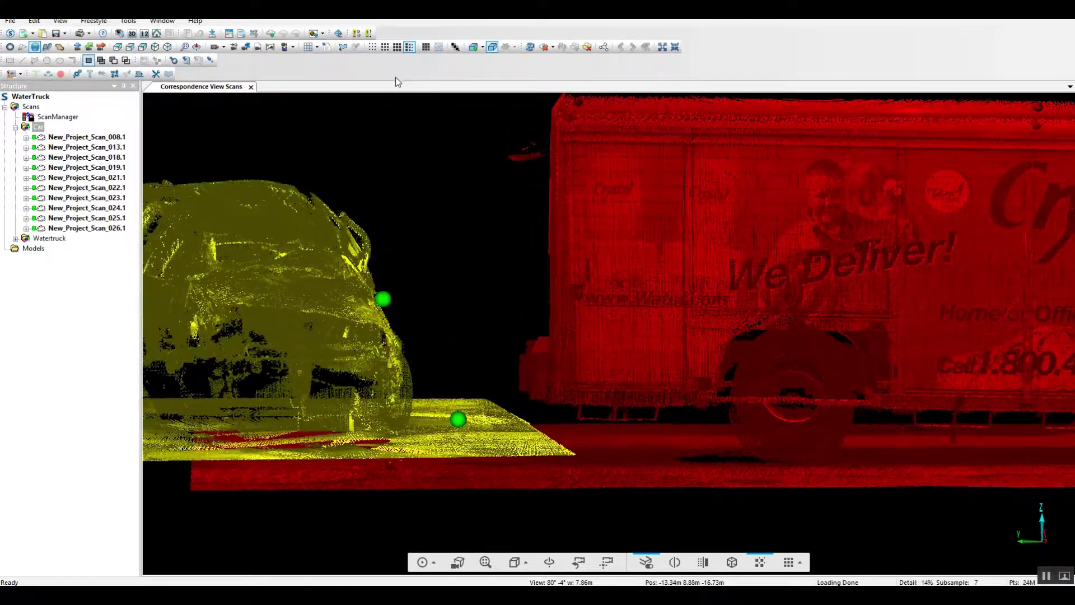
click(316, 223)
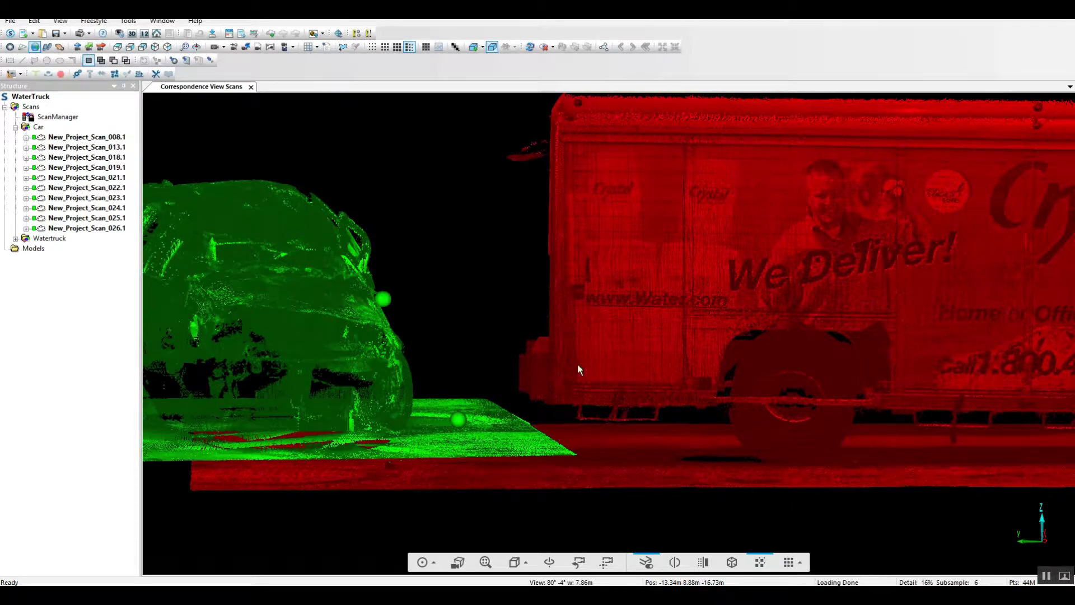
double_click(38, 127)
click(108, 161)
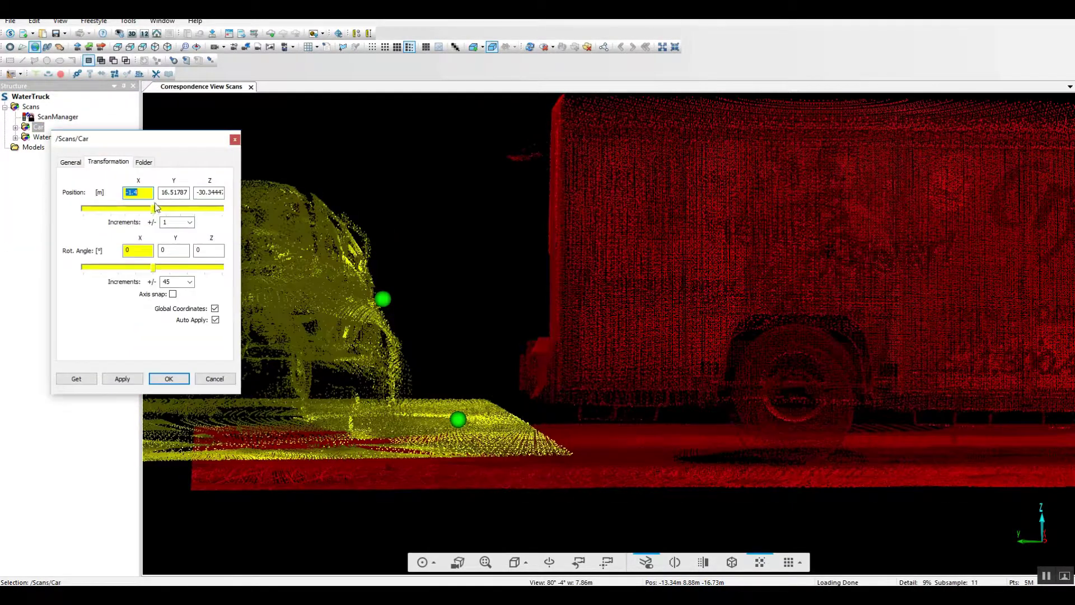
drag(153, 210, 285, 197)
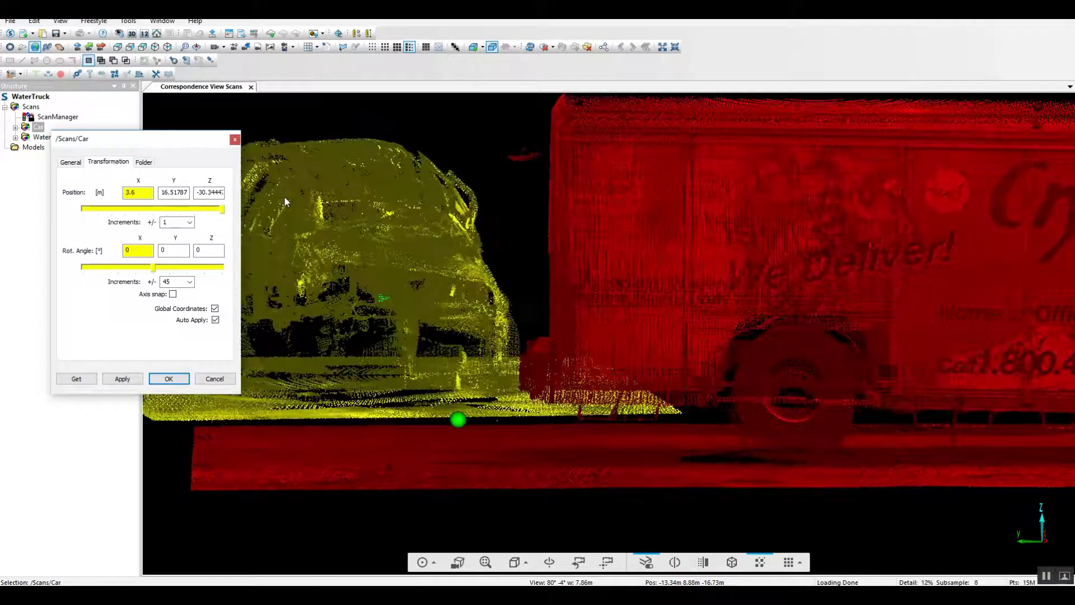
Try a 25° Z rotation on the Car cluster, settle on 5° and accept the transformation
scroll(285, 197, down, 2)
click(774, 560)
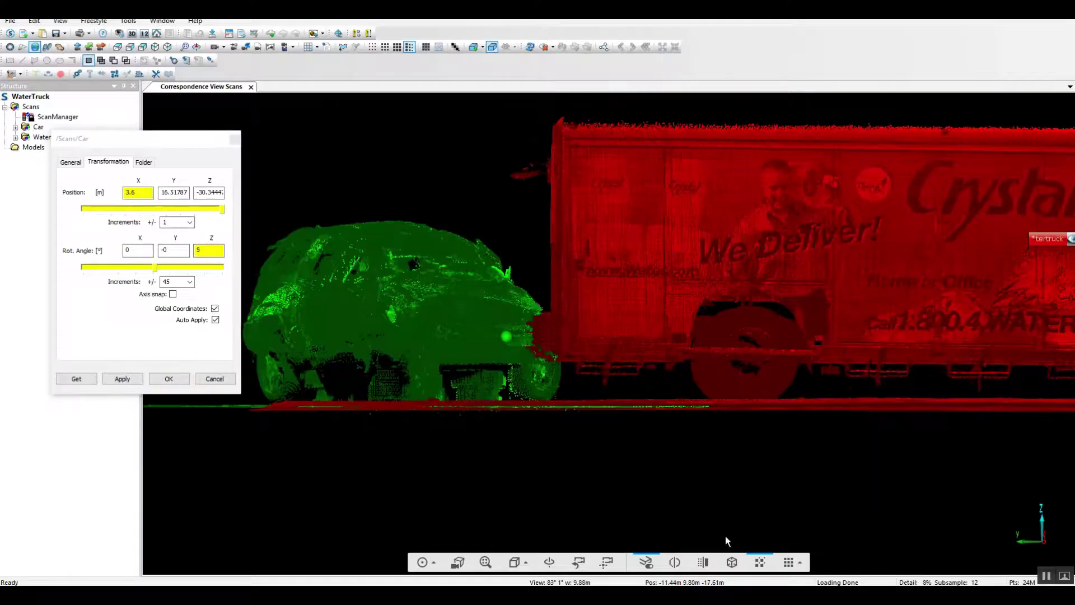
drag(155, 269, 163, 268)
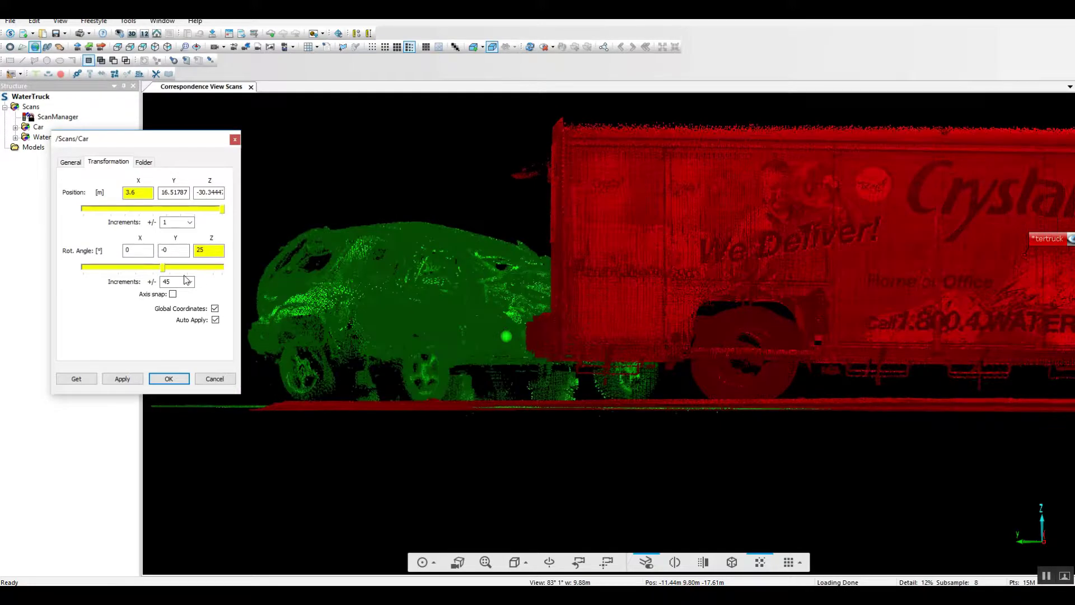
drag(160, 267, 153, 267)
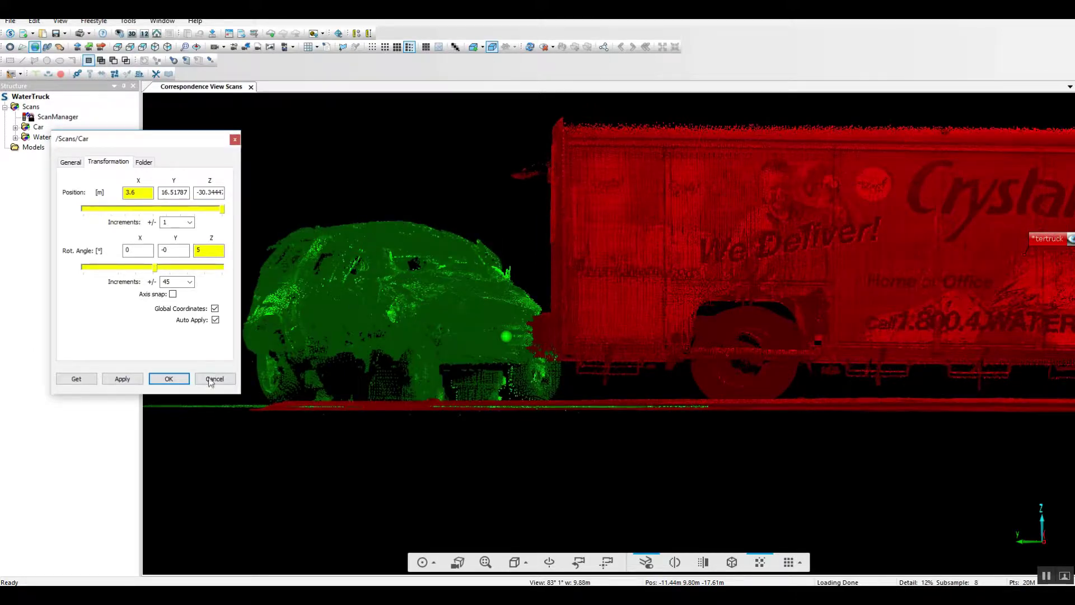
click(169, 378)
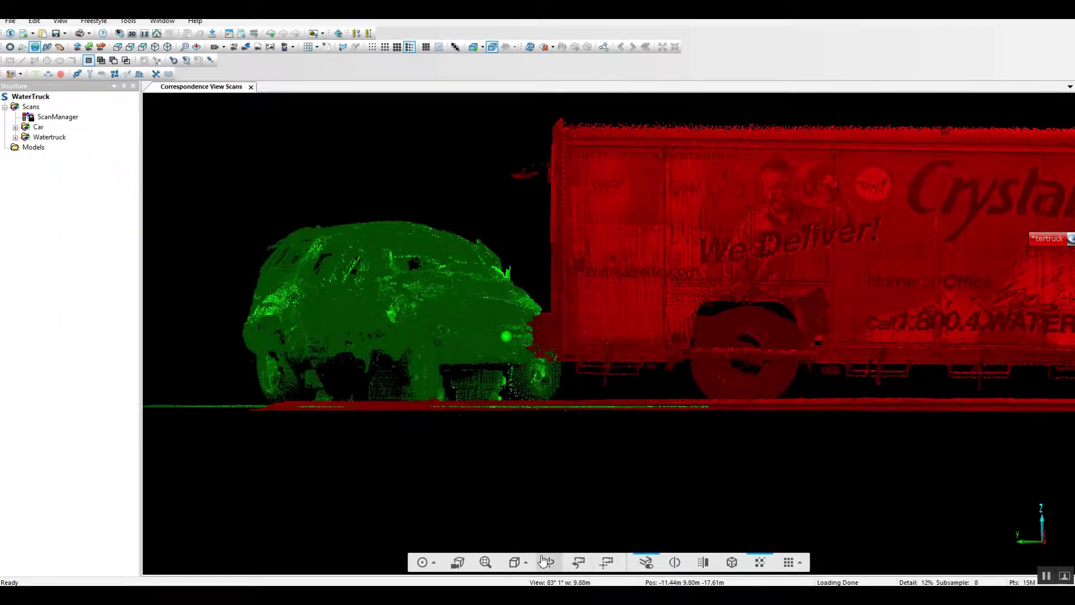
Examine from above and from the side how the car's front end meets the truck's rear
drag(616, 263, 736, 346)
scroll(735, 342, up, 5)
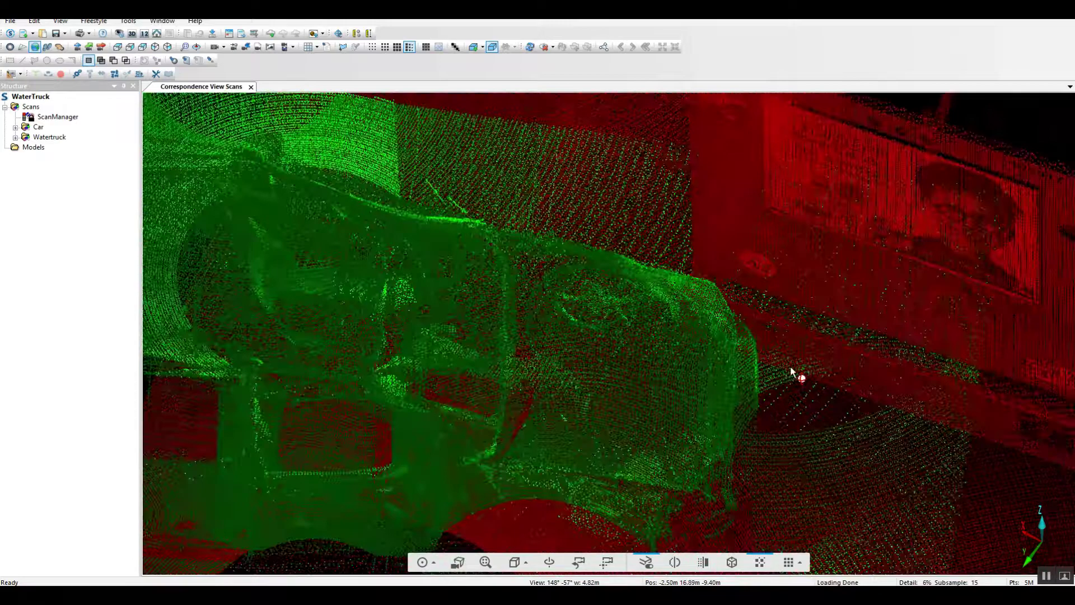
drag(790, 372, 794, 473)
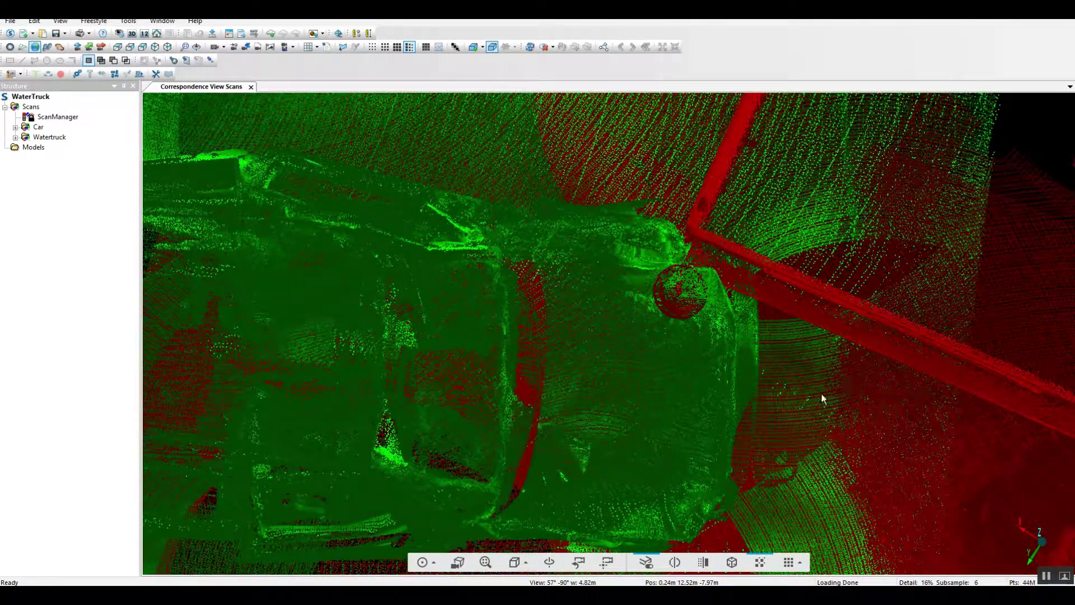
drag(846, 410, 845, 384)
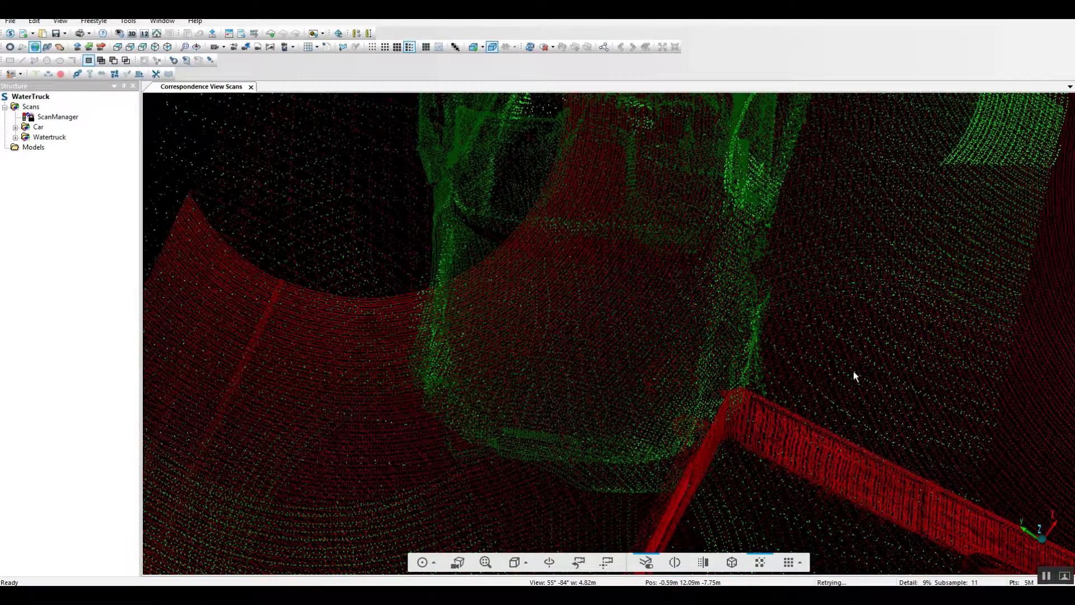
drag(515, 429, 738, 29)
scroll(525, 371, down, 5)
drag(531, 438, 586, 375)
double_click(47, 139)
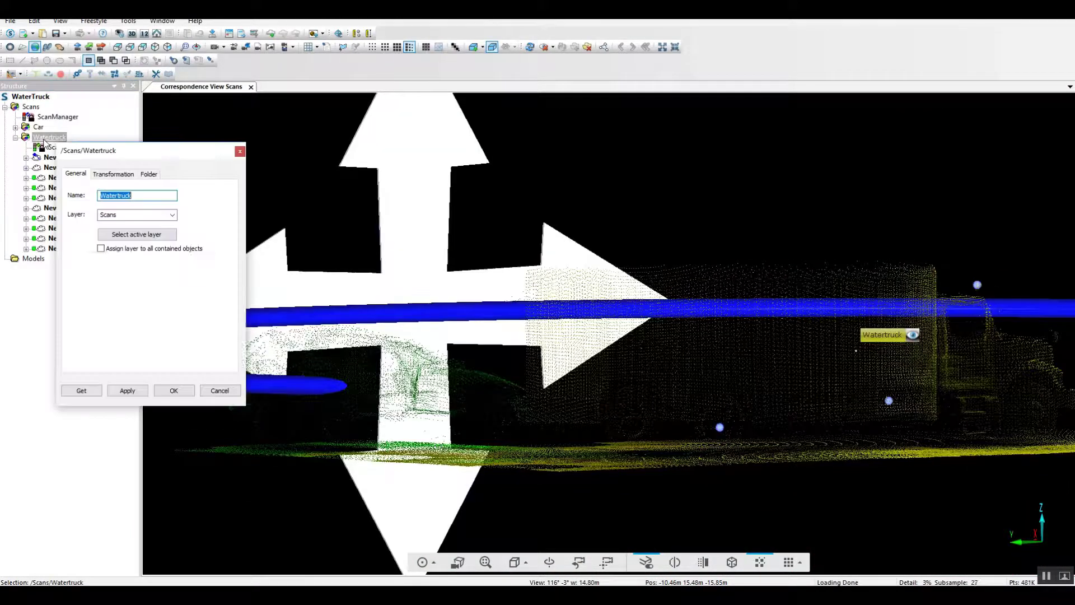
click(114, 175)
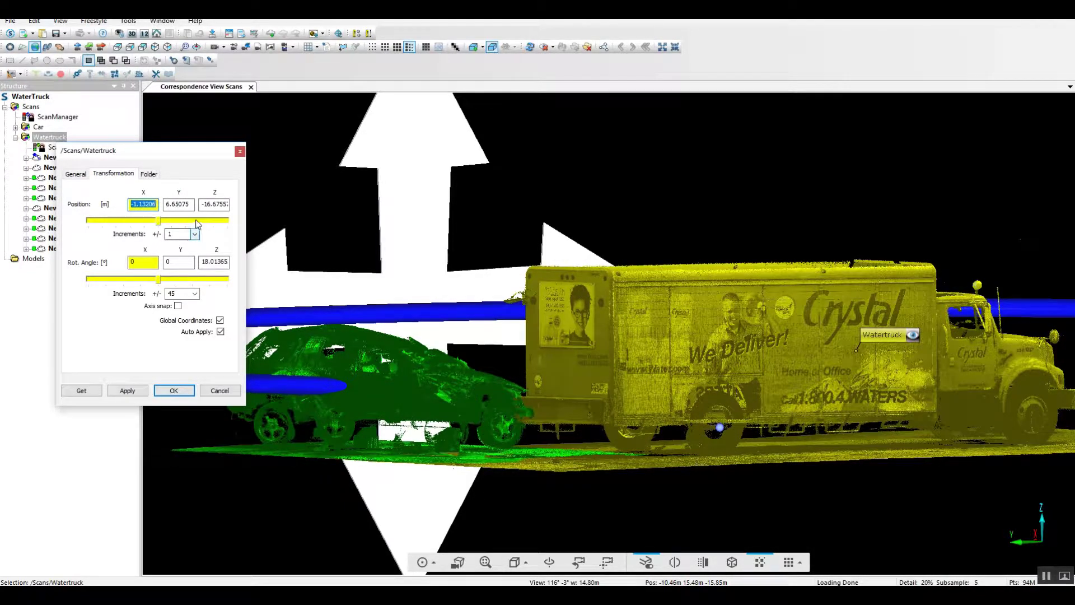
click(181, 204)
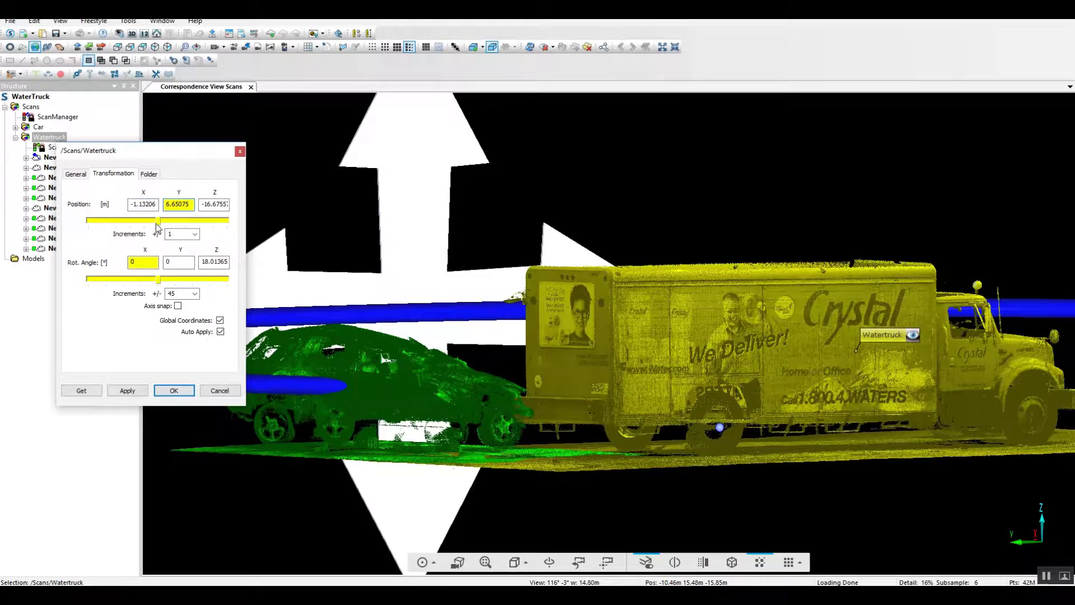
click(238, 151)
Inspect the contact area between the car's front end and the truck's rear bumper at close range
scroll(530, 377, up, 5)
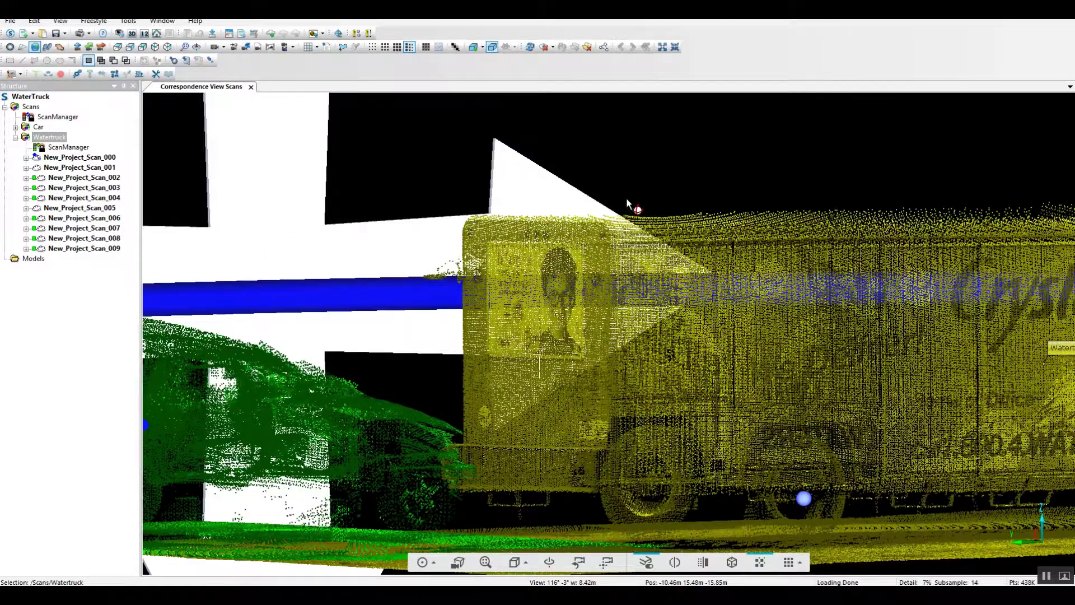
scroll(521, 341, up, 3)
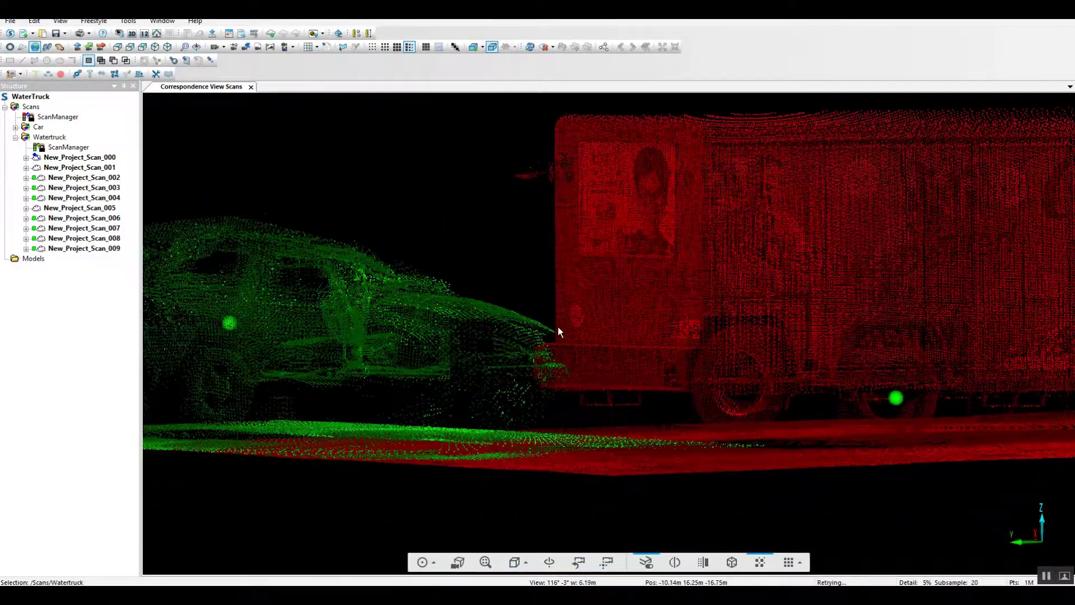
scroll(558, 327, up, 4)
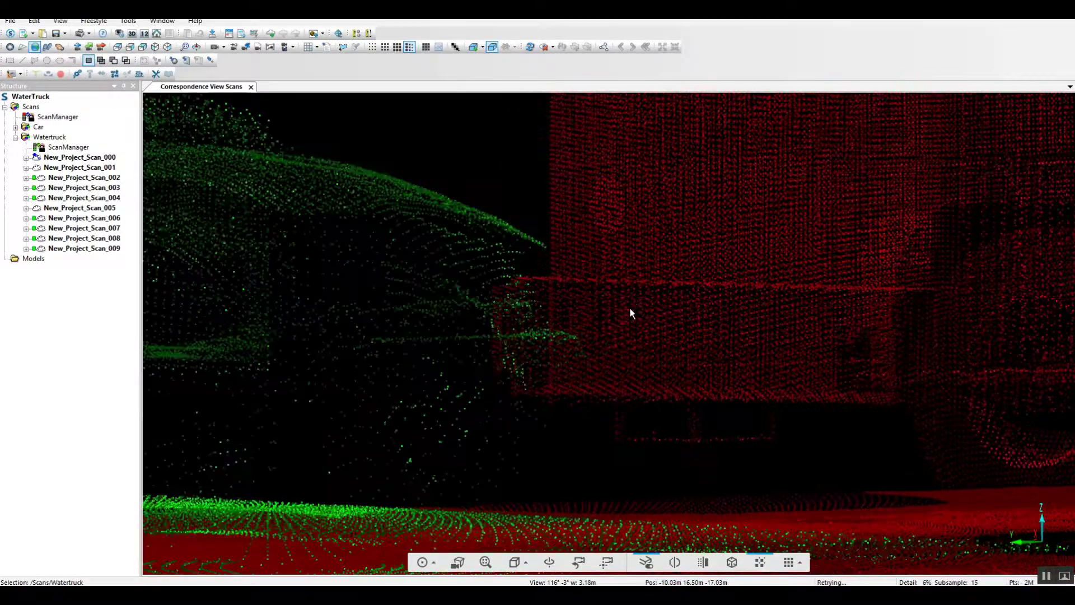